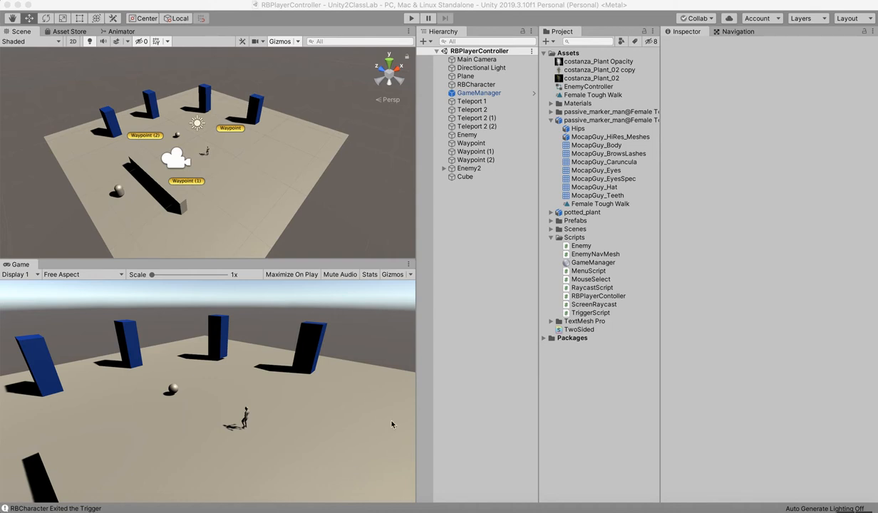
Play-test the scene to check the character movement under the existing fixed camera, and stop play mode.
click(404, 18)
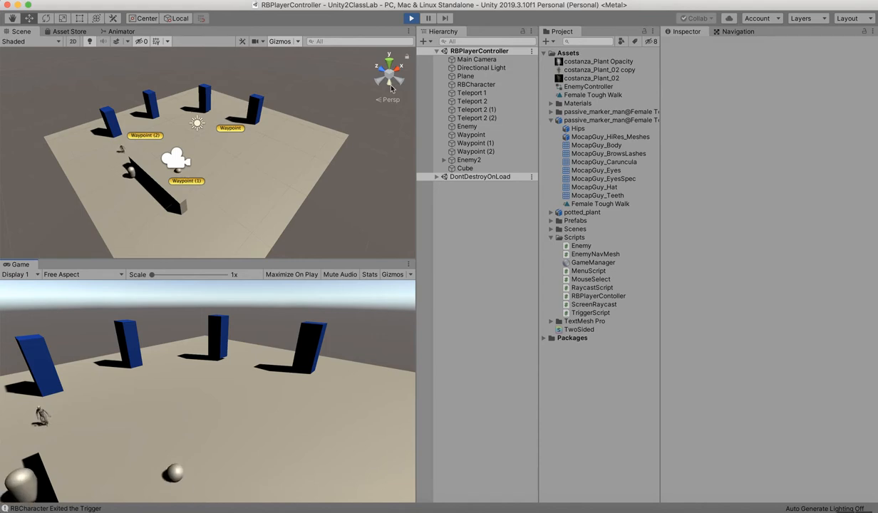
click(411, 18)
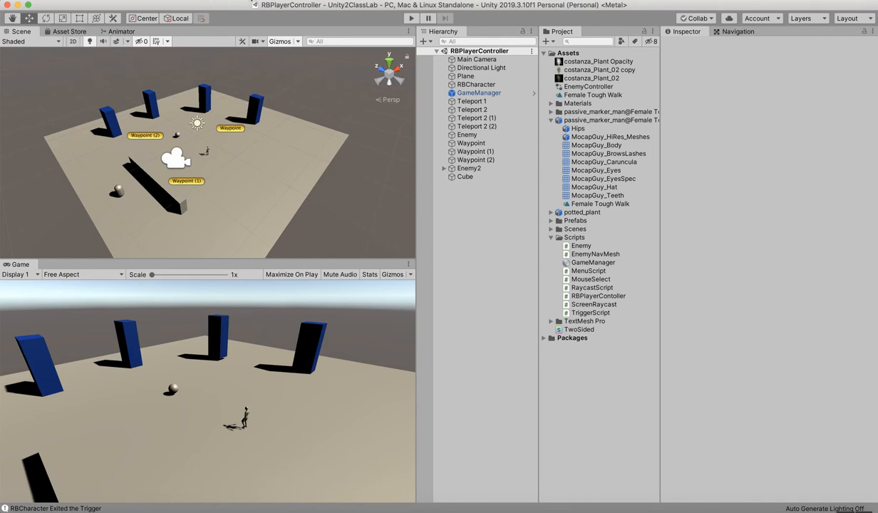
Open the Package Manager, check the packages in the project, and switch back to listing all packages.
click(254, 2)
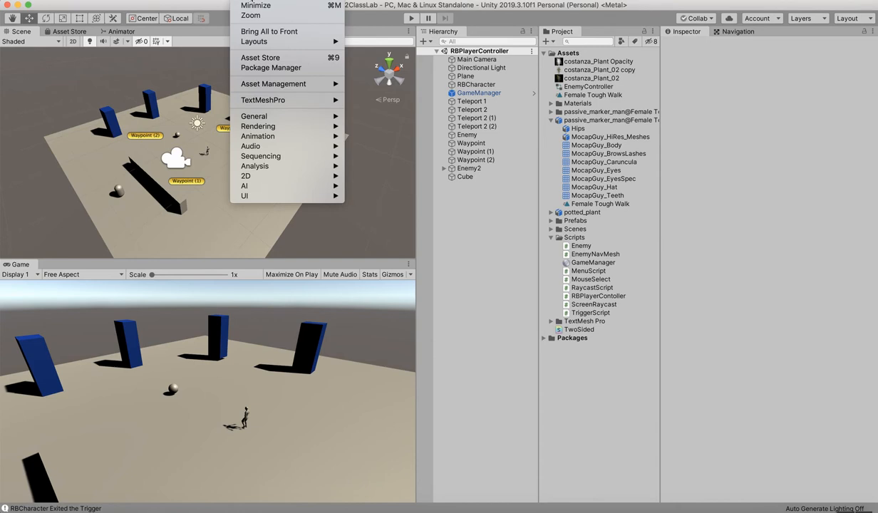
mouse_move(235, 117)
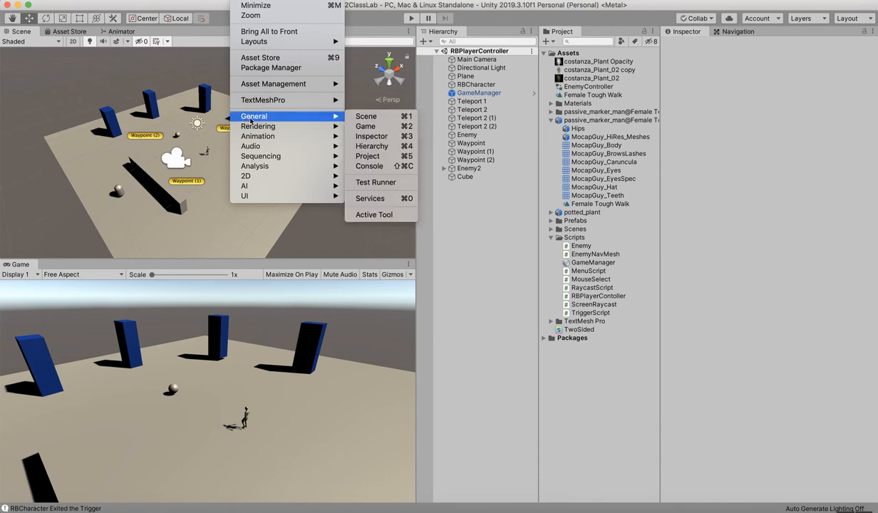
click(257, 67)
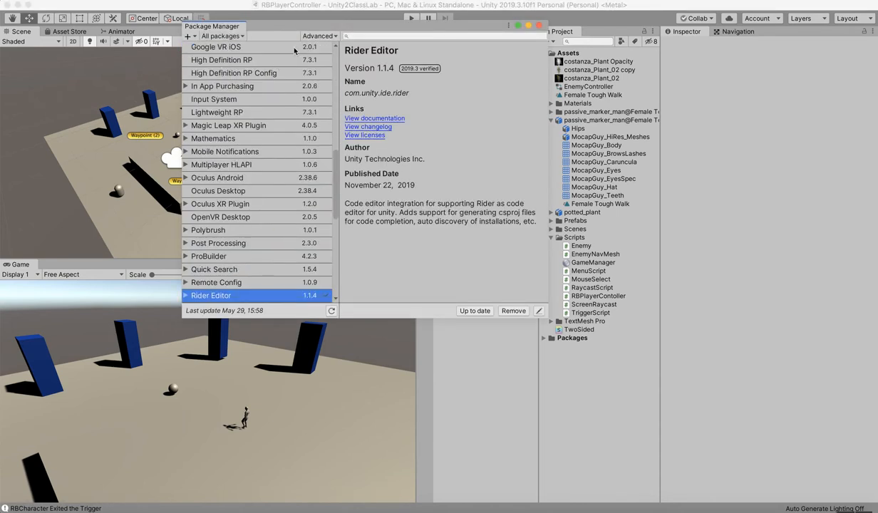
click(217, 36)
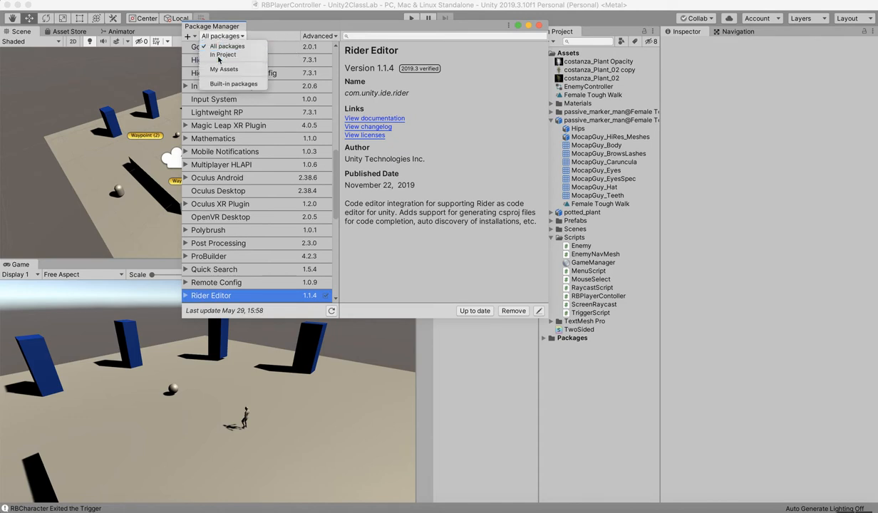
click(223, 55)
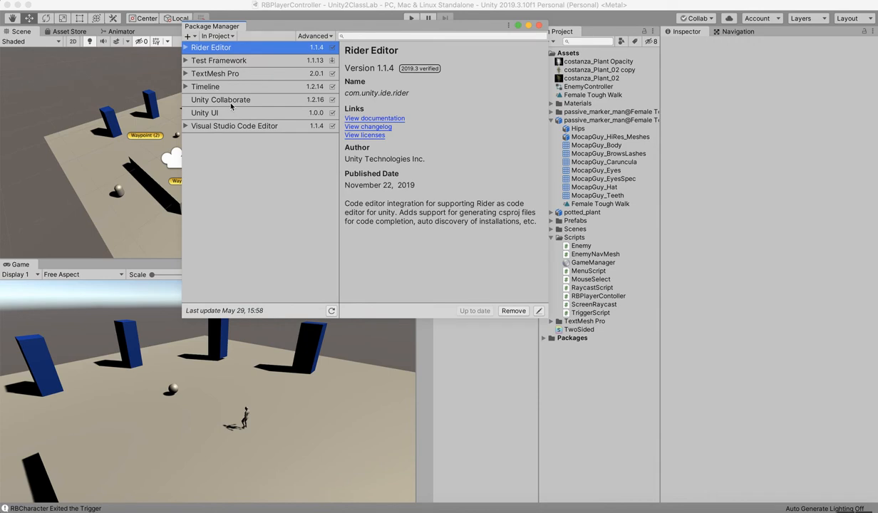
click(217, 36)
click(221, 46)
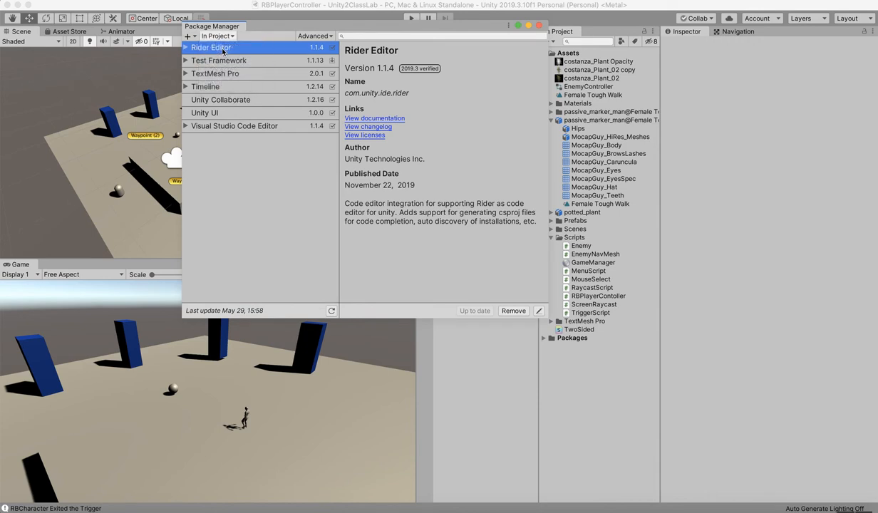
Find the Cinemachine 2.5.0 package by searching for "cine", and install it together with its Cinemachine Example Scenes sample.
scroll(242, 191, up, 10)
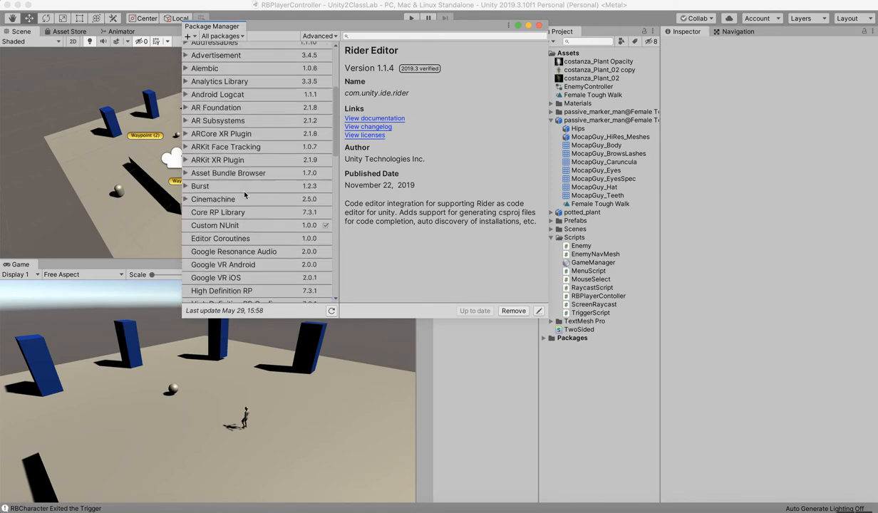
scroll(245, 194, down, 5)
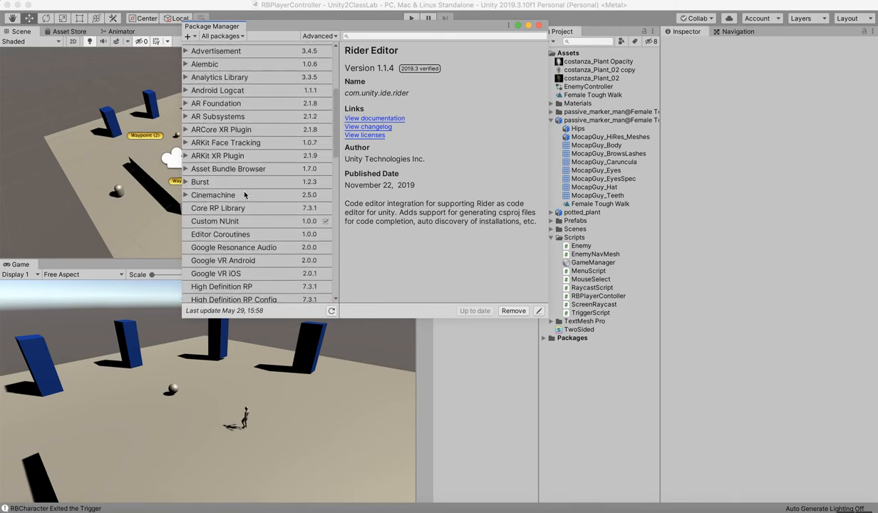
scroll(244, 194, down, 3)
scroll(234, 184, up, 9)
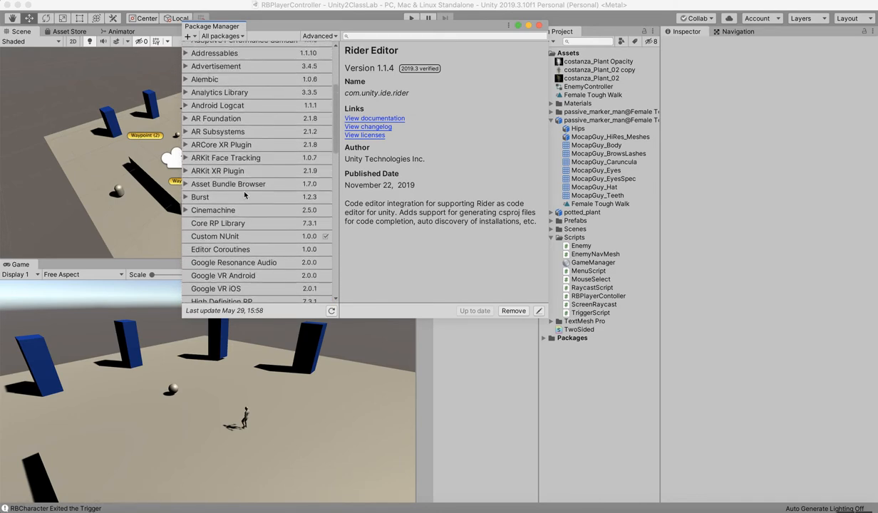
click(395, 35)
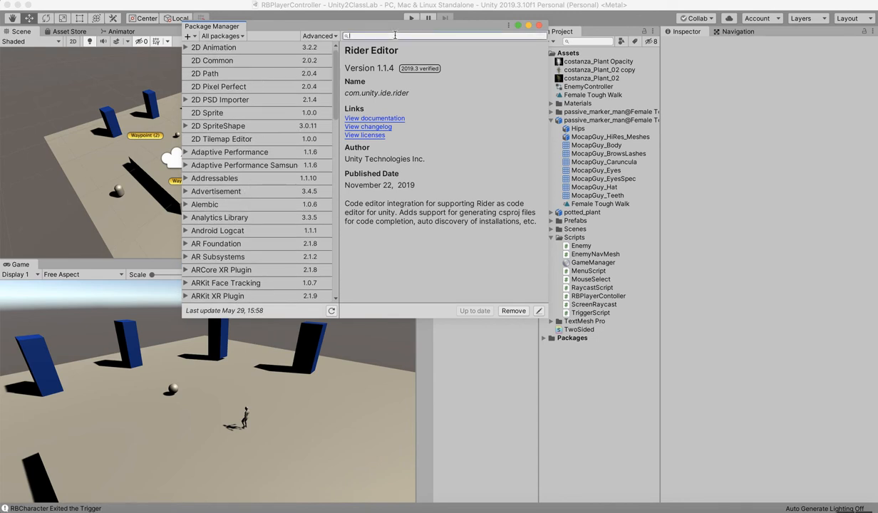
text(cine)
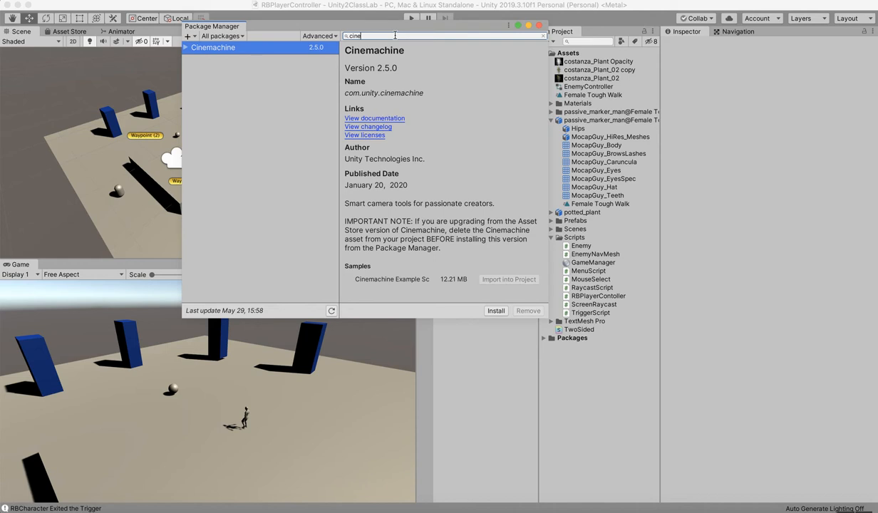
click(186, 48)
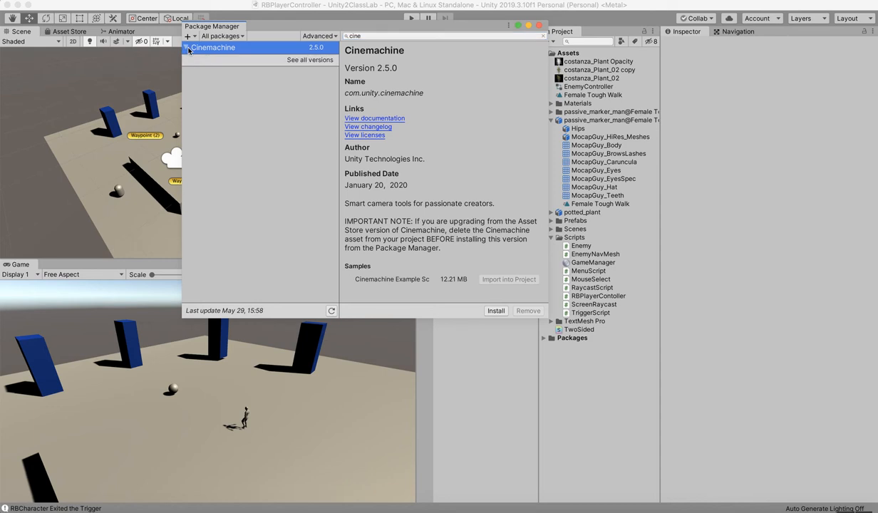
click(187, 48)
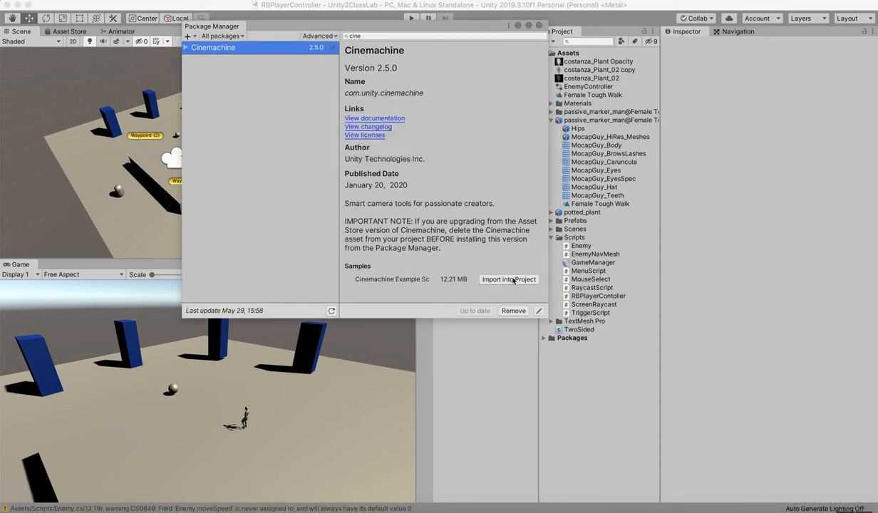
click(512, 281)
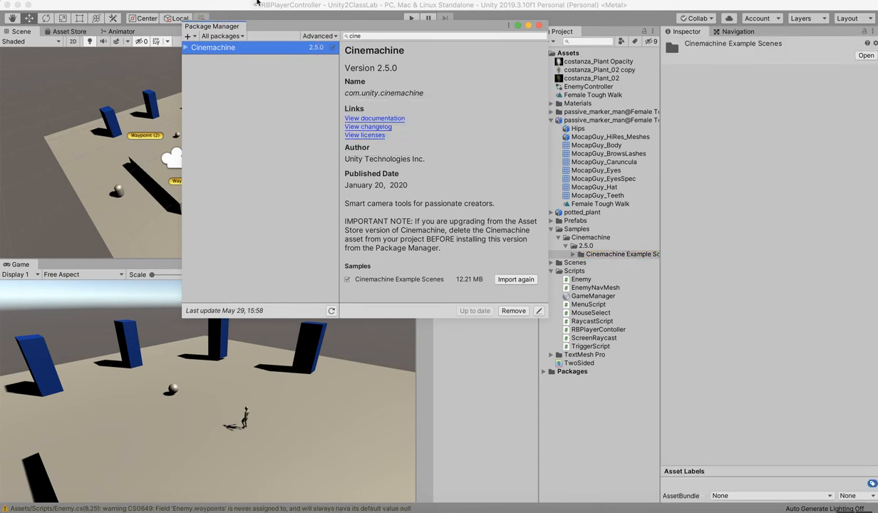
click(518, 27)
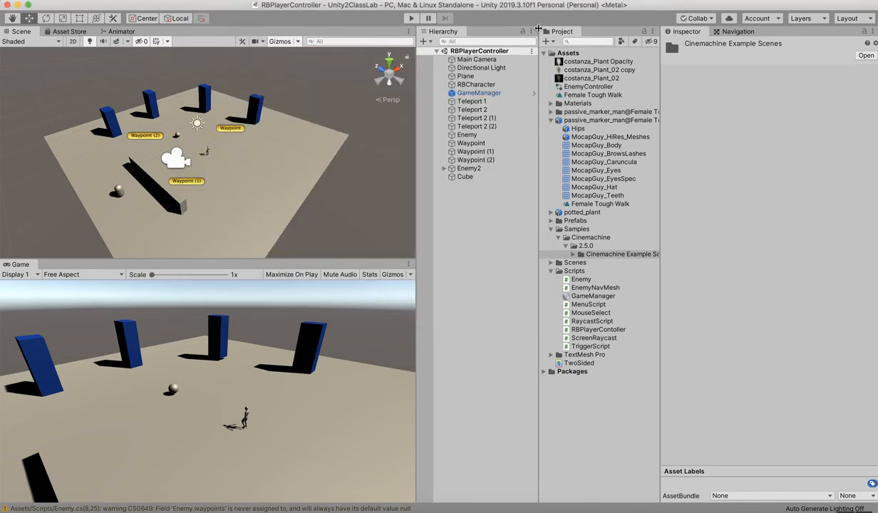
Create a Cinemachine virtual camera in the scene and rename it "Virtual Camera".
click(281, 0)
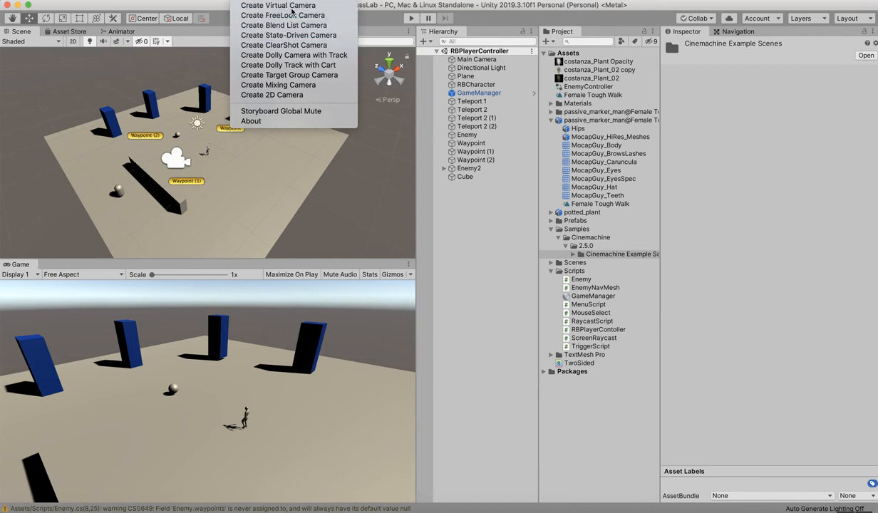
click(337, 160)
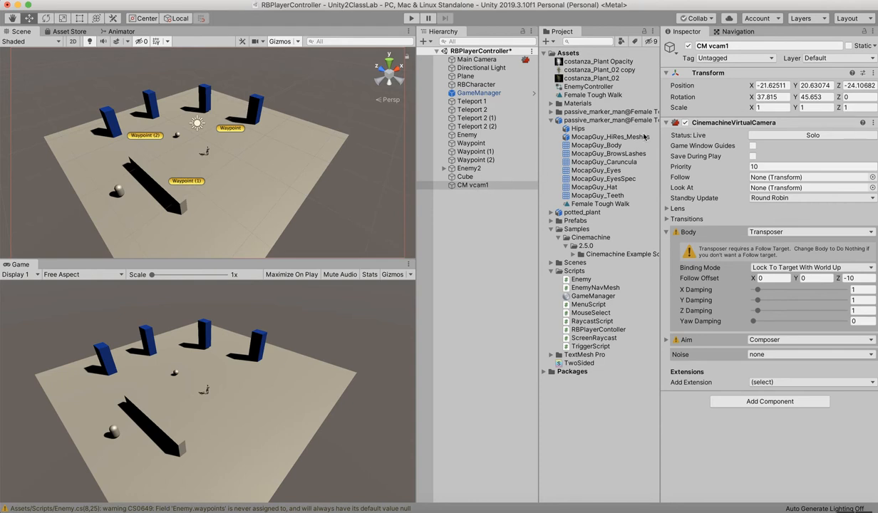
click(731, 46)
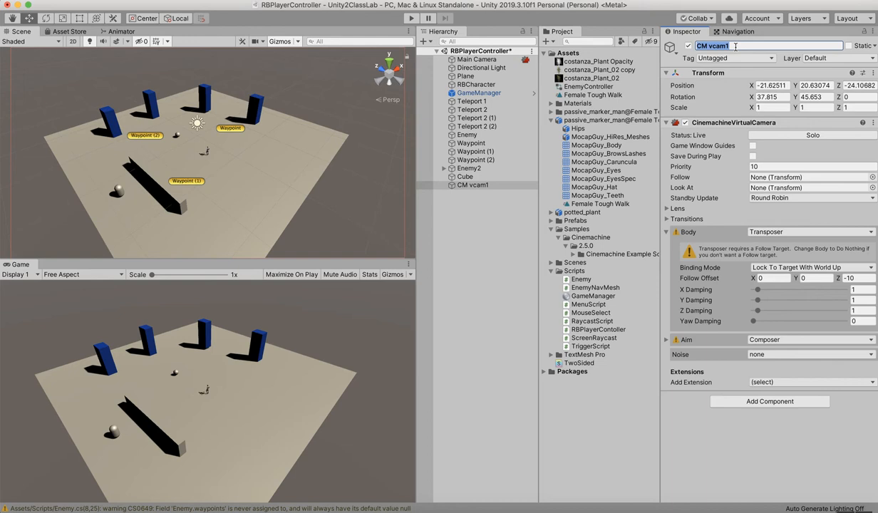
key(BackSpace)
text(Virtual Camera)
key(Return)
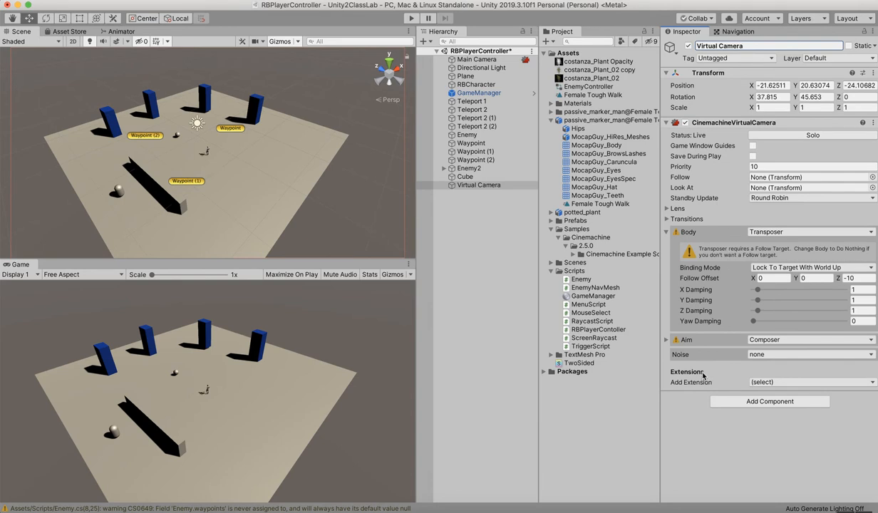
Assign RBCharacter as both the Follow and the Look At target of the virtual camera.
click(667, 341)
click(667, 341)
click(667, 232)
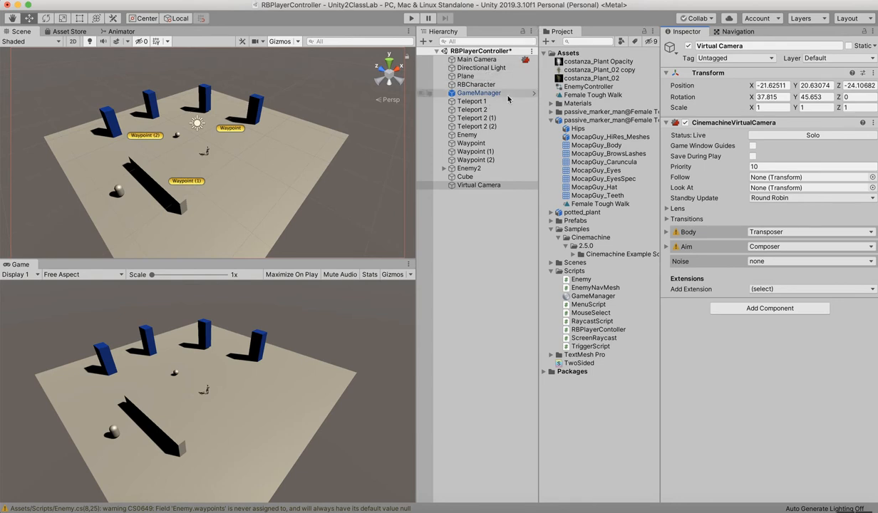
drag(477, 84, 537, 105)
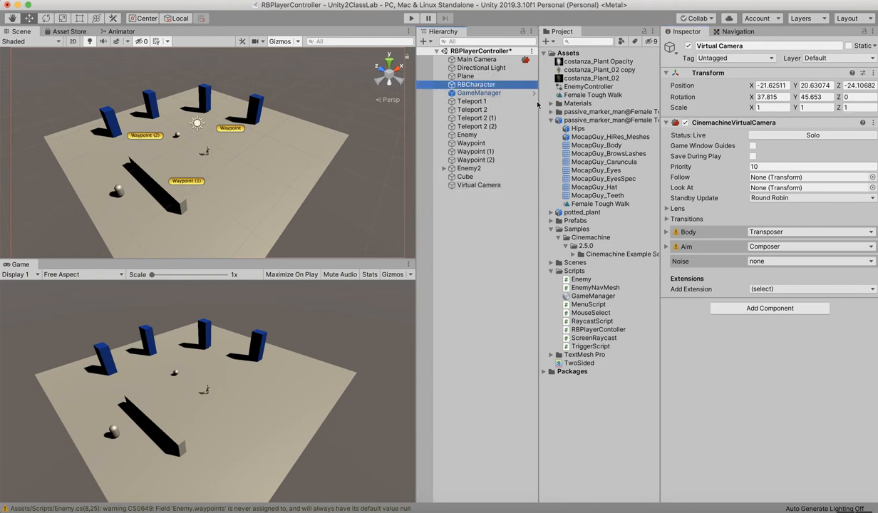
drag(854, 206, 784, 177)
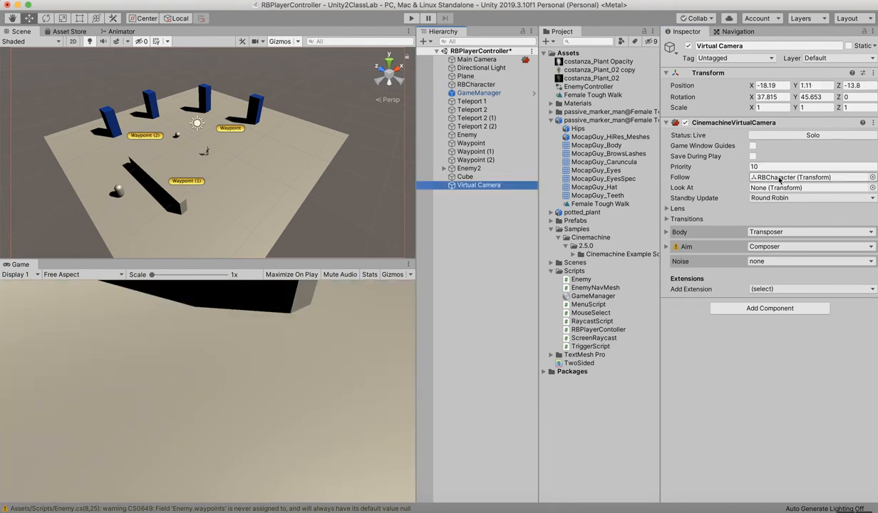
click(464, 86)
drag(464, 86, 772, 192)
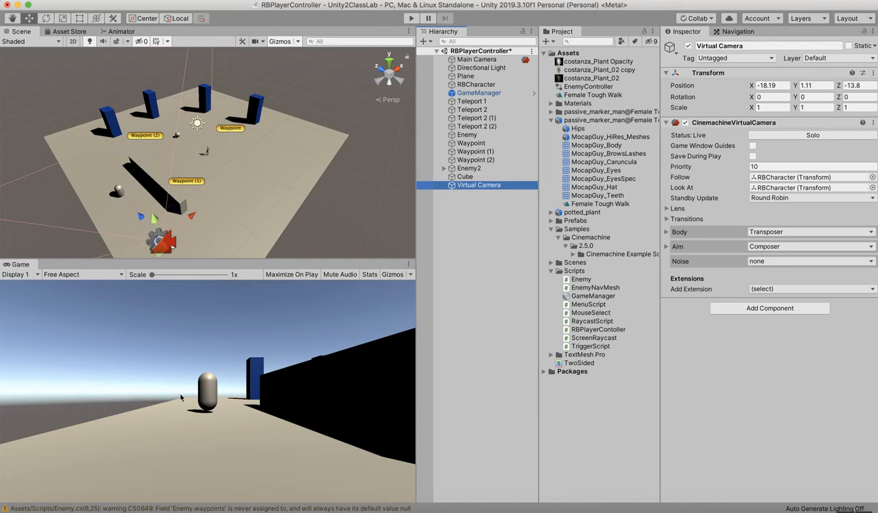
Raise the virtual camera above the plane to a Y position of about 10.64.
scroll(158, 223, down, 3)
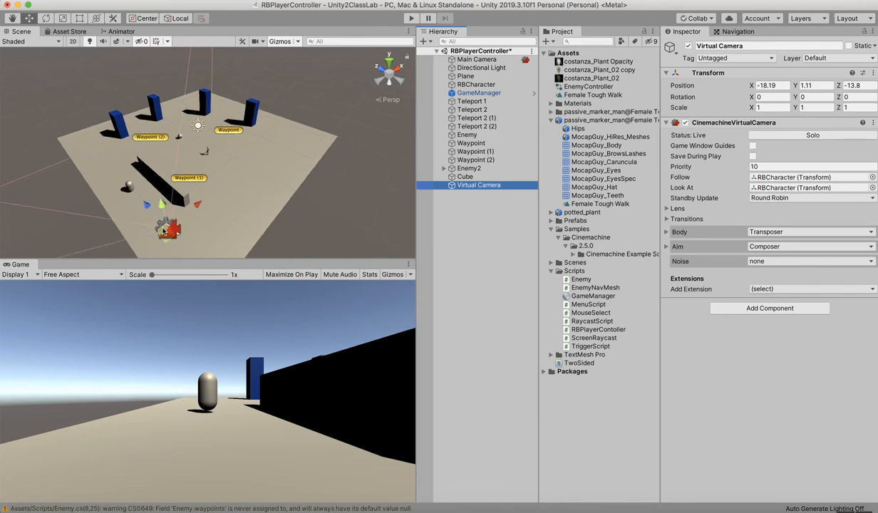
scroll(165, 225, down, 3)
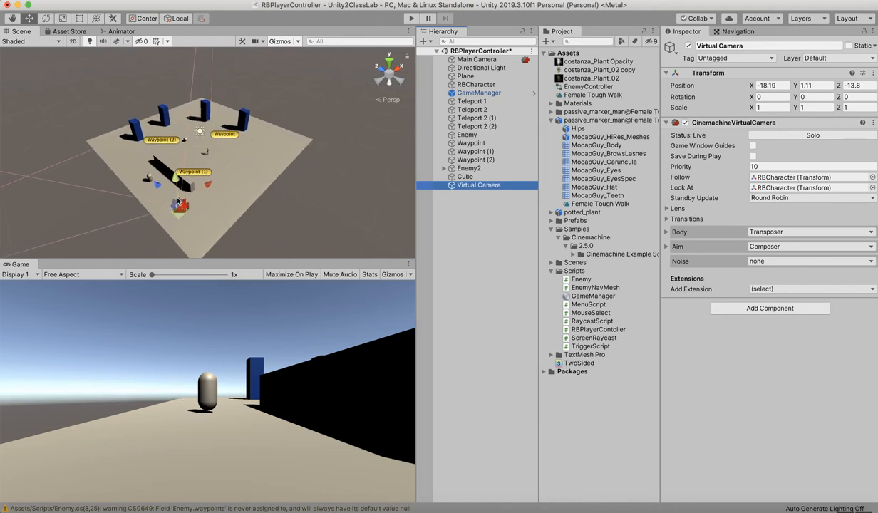
drag(179, 192, 178, 158)
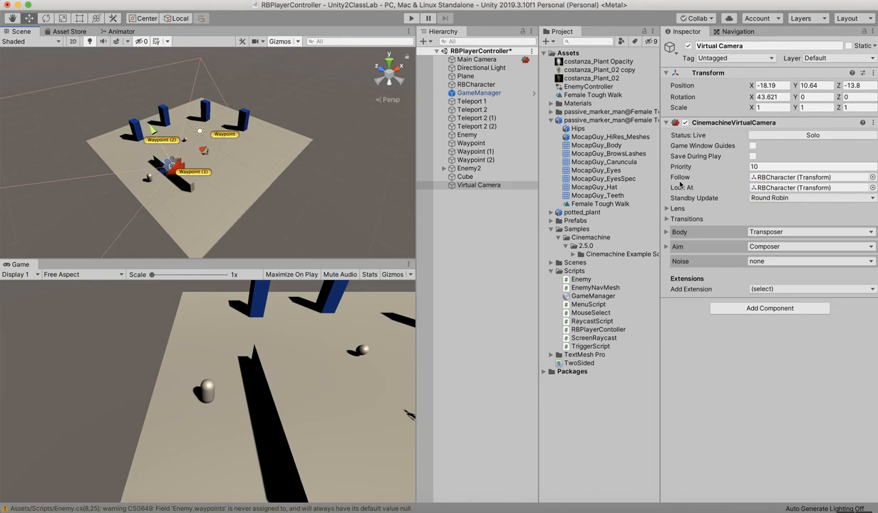
Check the virtual camera's framing with the Game Window Guides, and play-test how it follows RBCharacter.
click(751, 146)
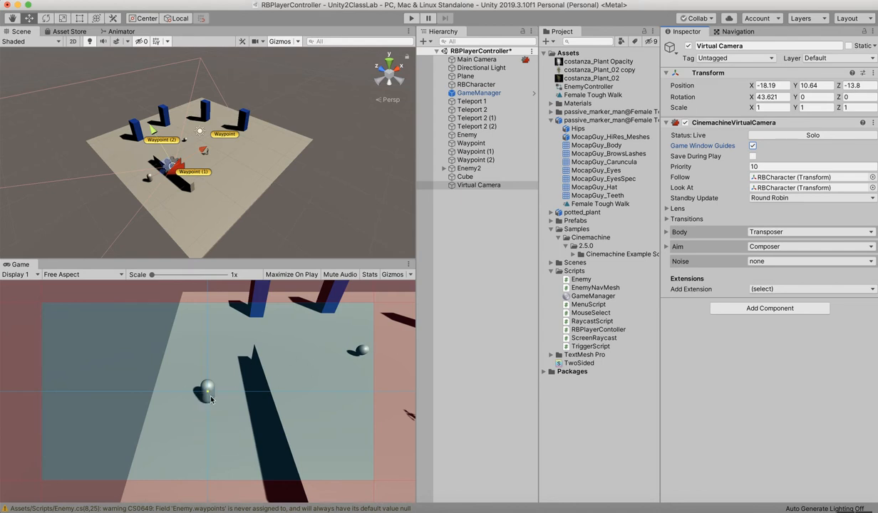
click(753, 146)
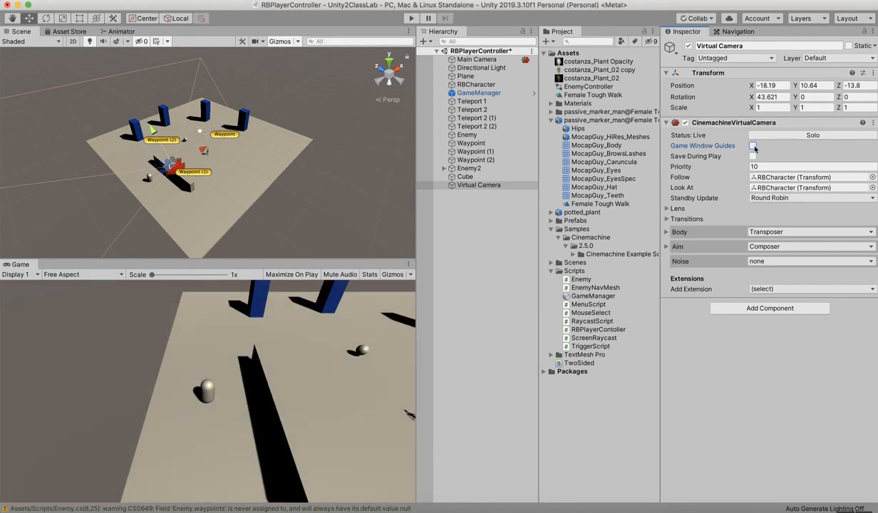
click(411, 18)
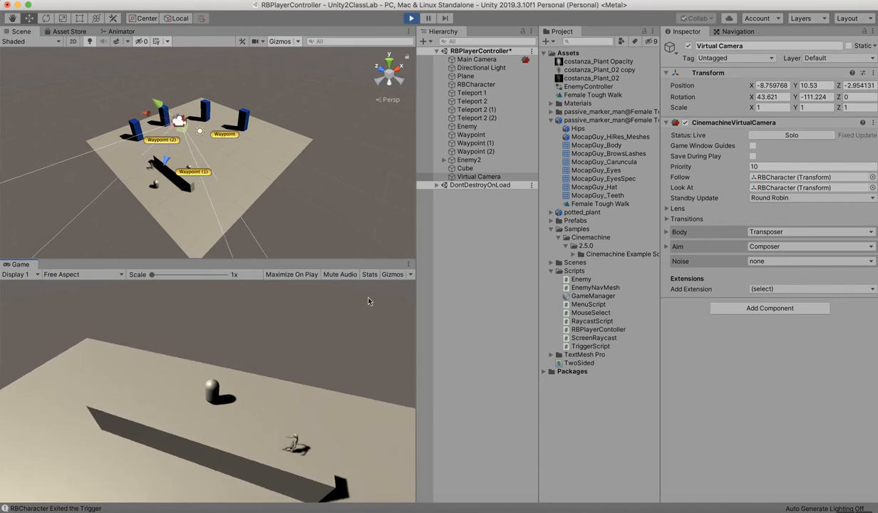
click(411, 19)
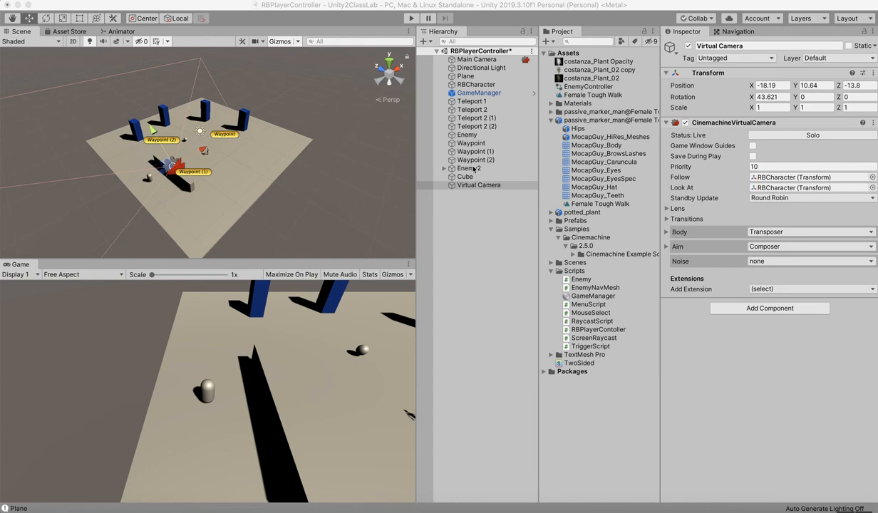
Examine the CinemachineBrain component on Main Camera, and return to the Virtual Camera's settings.
click(478, 60)
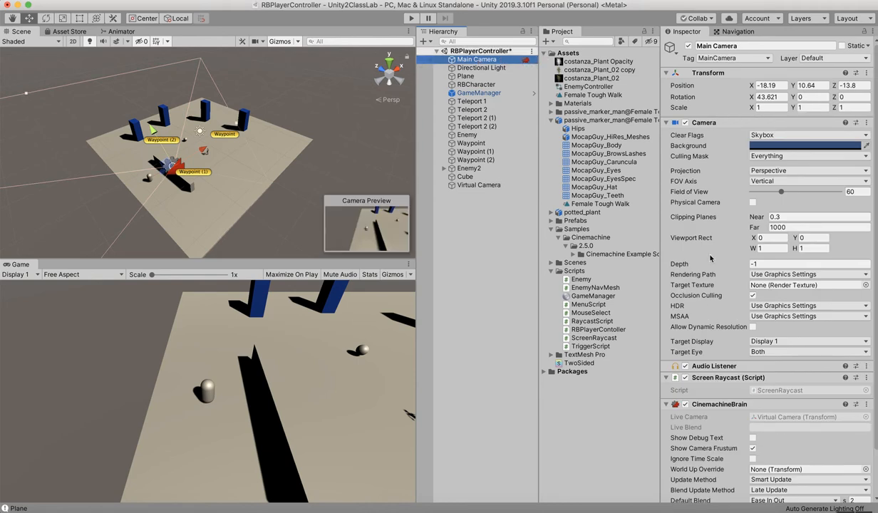
scroll(712, 293, down, 3)
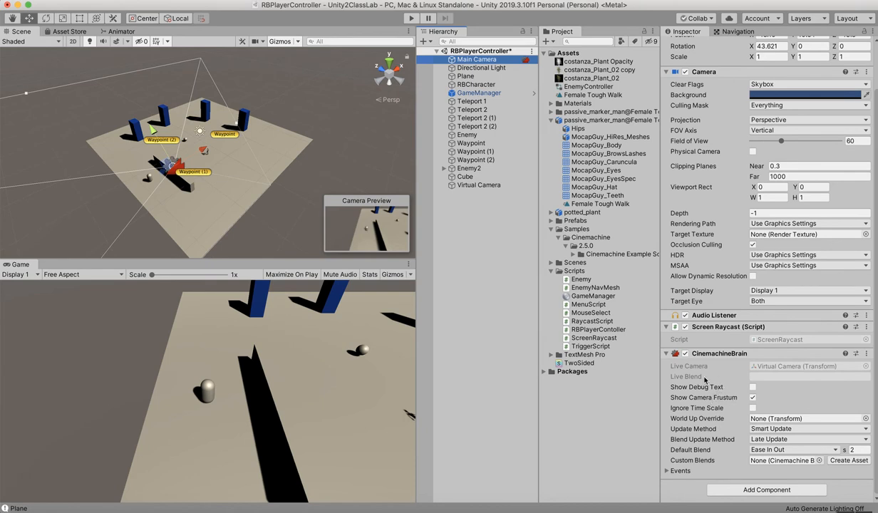
click(495, 185)
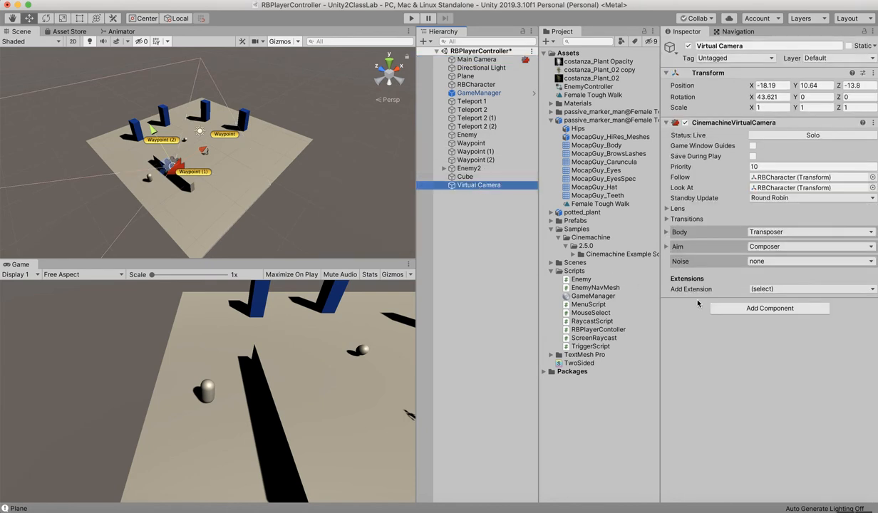
Set the virtual camera's Body to Framing Transposer, and play-test how it tracks RBCharacter.
click(667, 232)
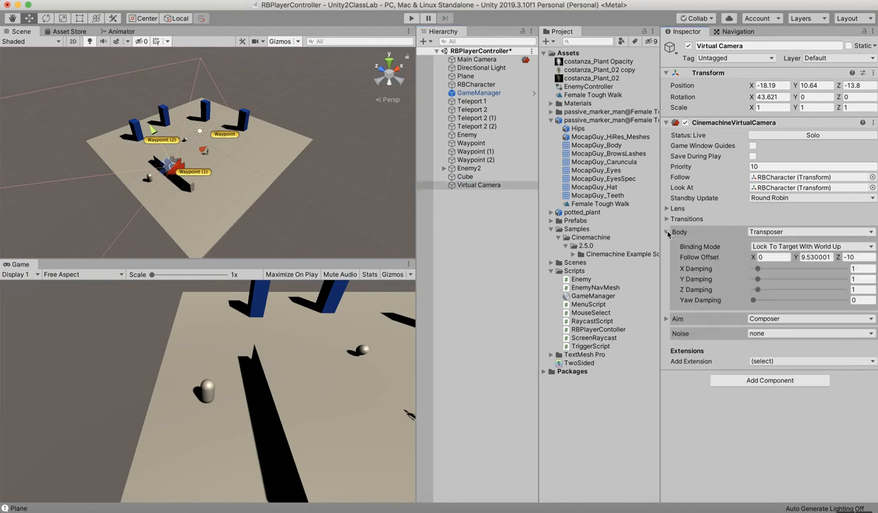
click(766, 232)
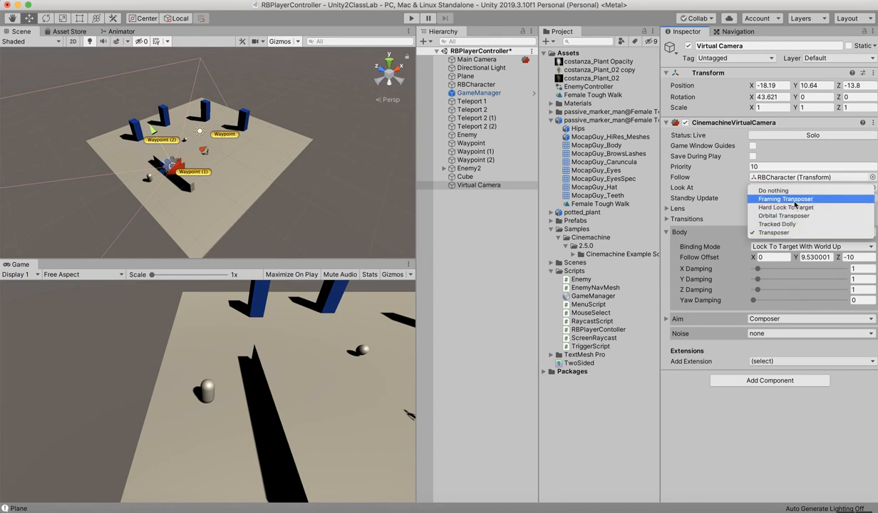
click(793, 200)
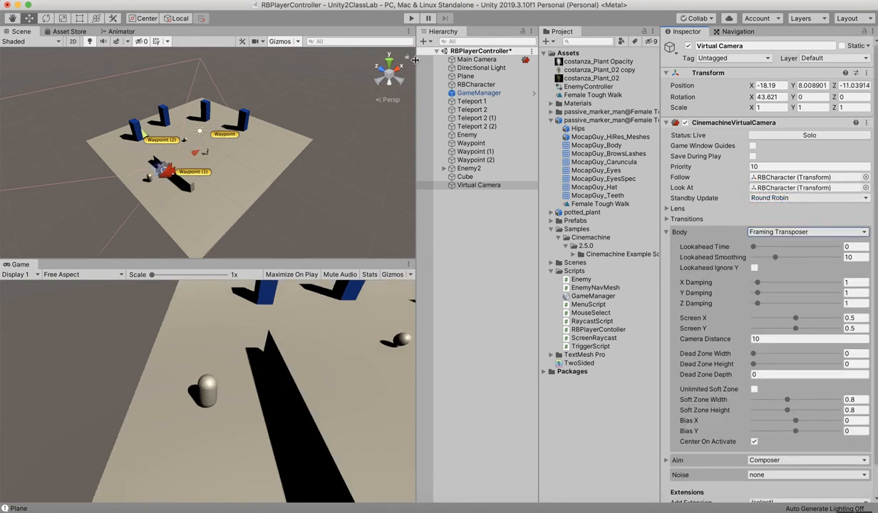
click(410, 18)
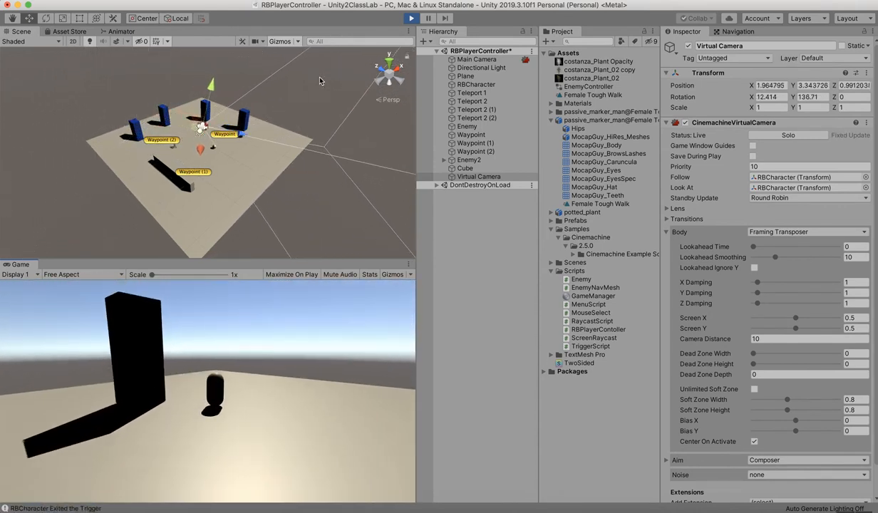
click(413, 19)
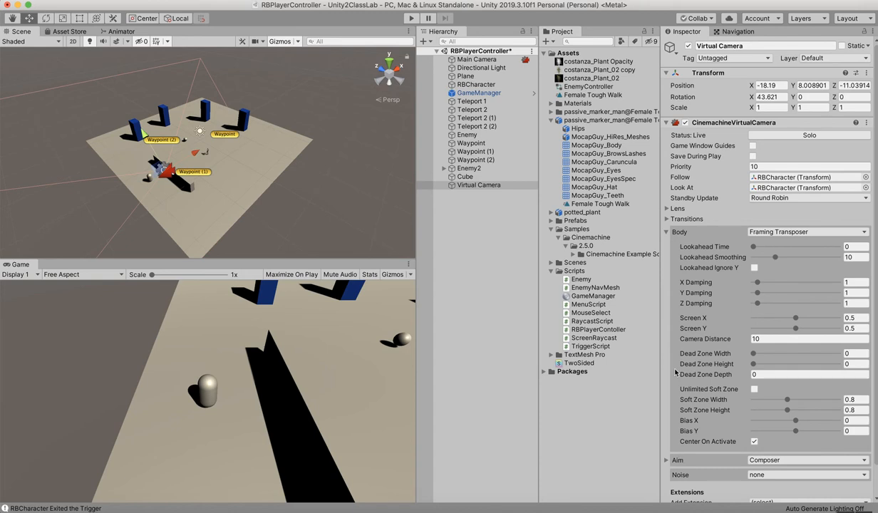
Set the virtual camera's Aim behaviour to Do nothing.
click(667, 233)
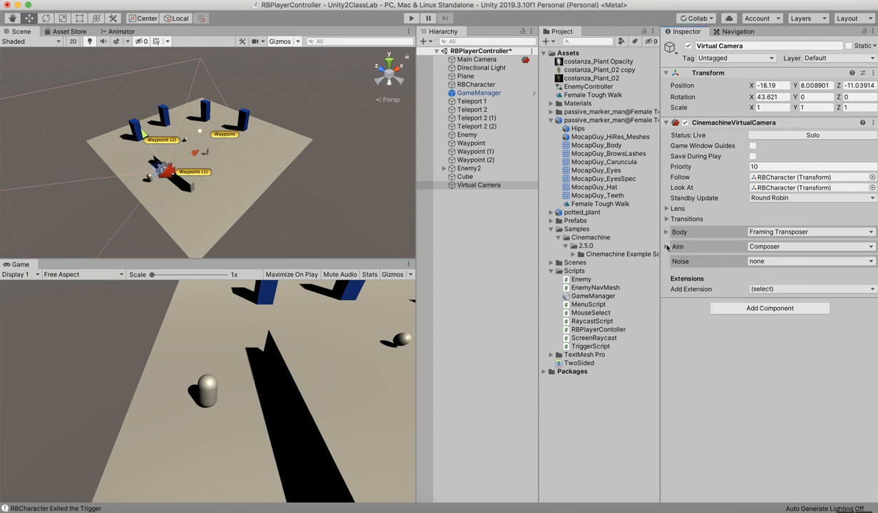
click(667, 246)
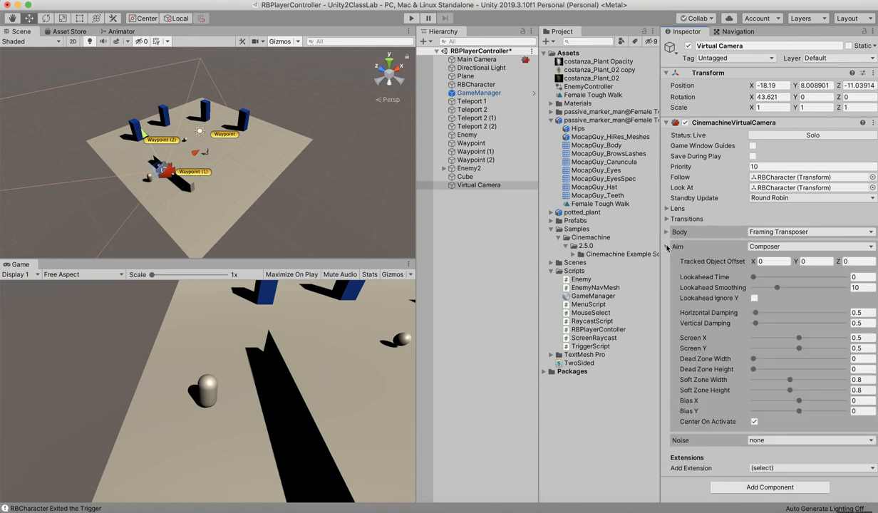
click(789, 247)
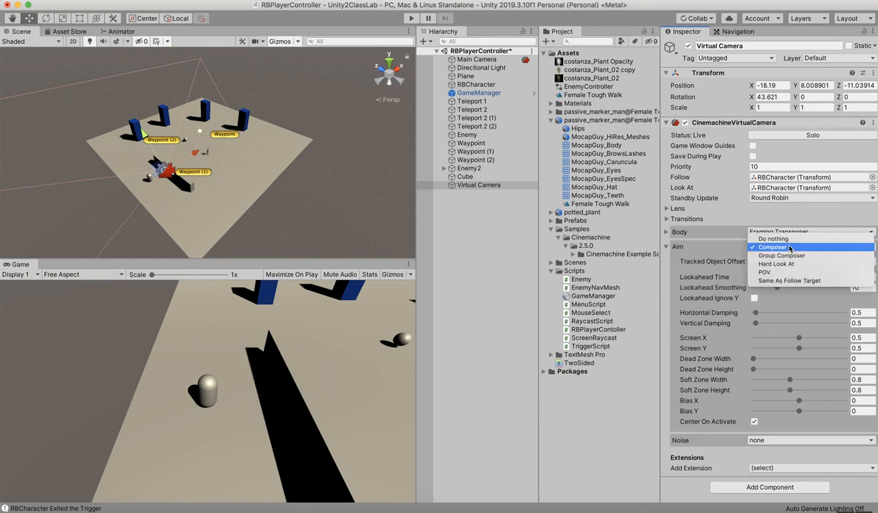
click(773, 238)
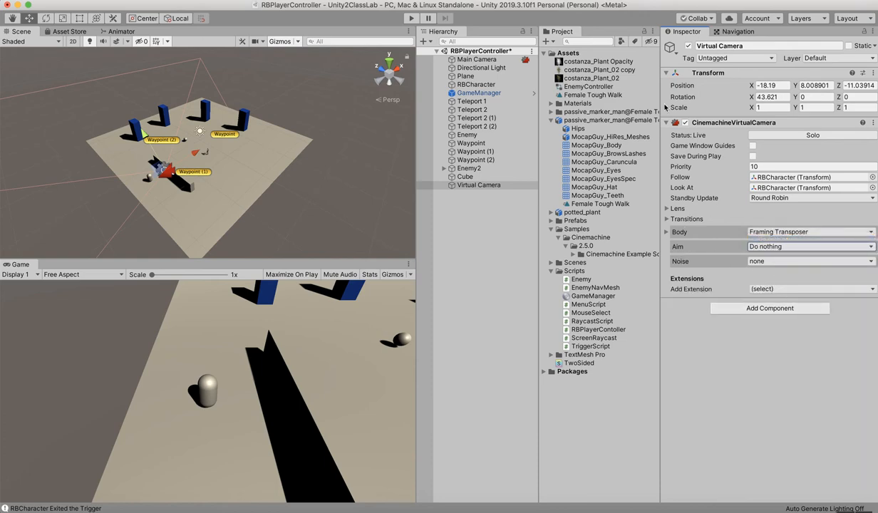
Play-test the scene by moving RBCharacter around the plane, checking how the camera follows without aiming.
click(408, 20)
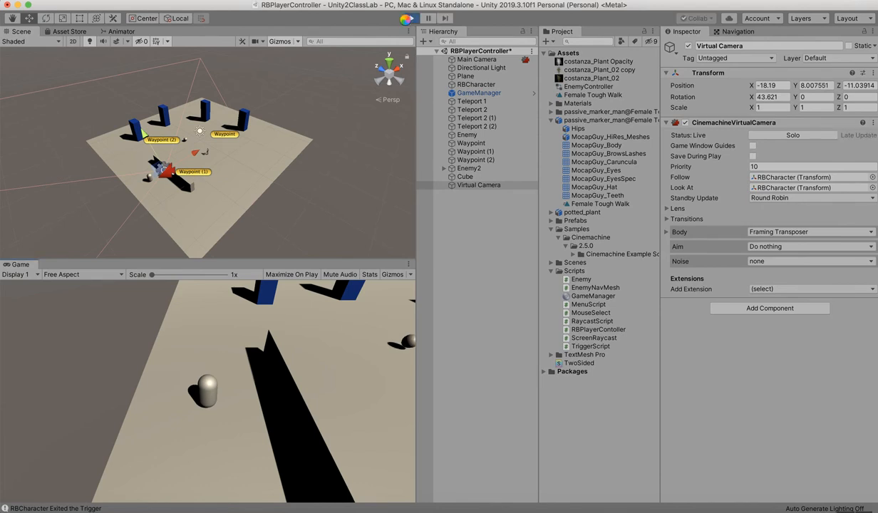
key(w)
key(d)
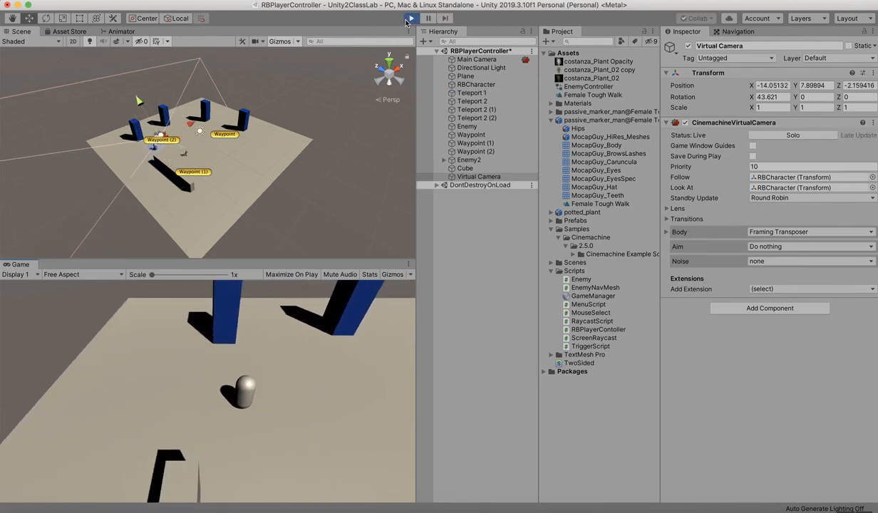
key(s)
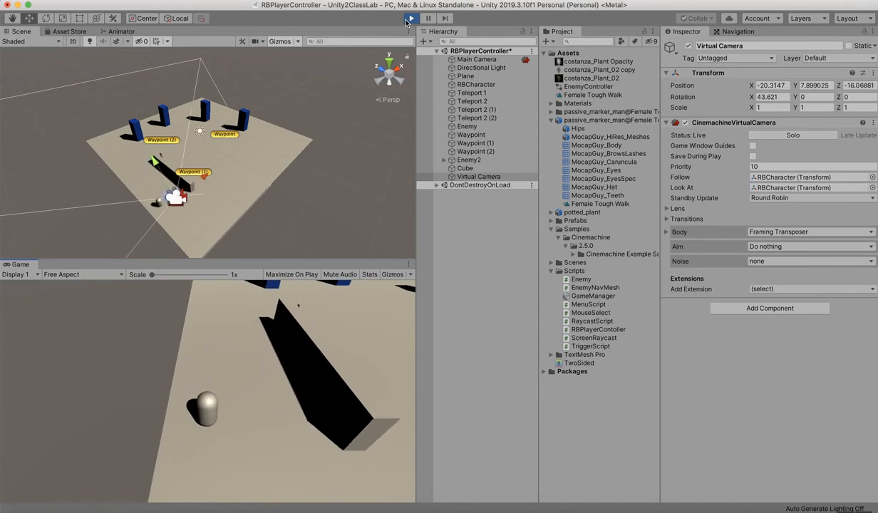
key(d)
key(d)
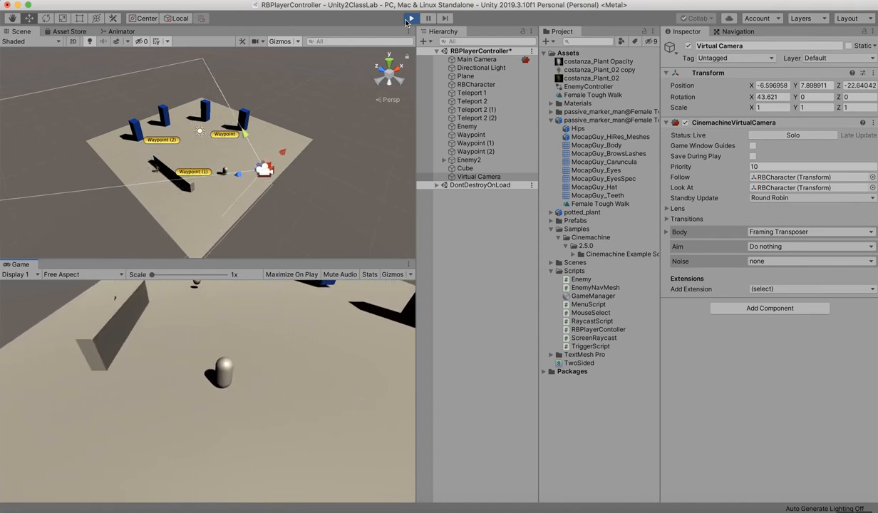
key(a)
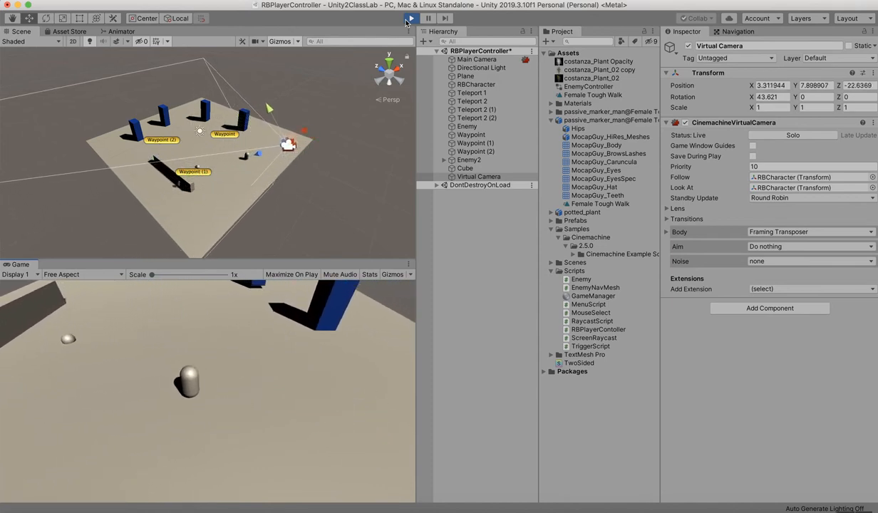
key(w)
key(d)
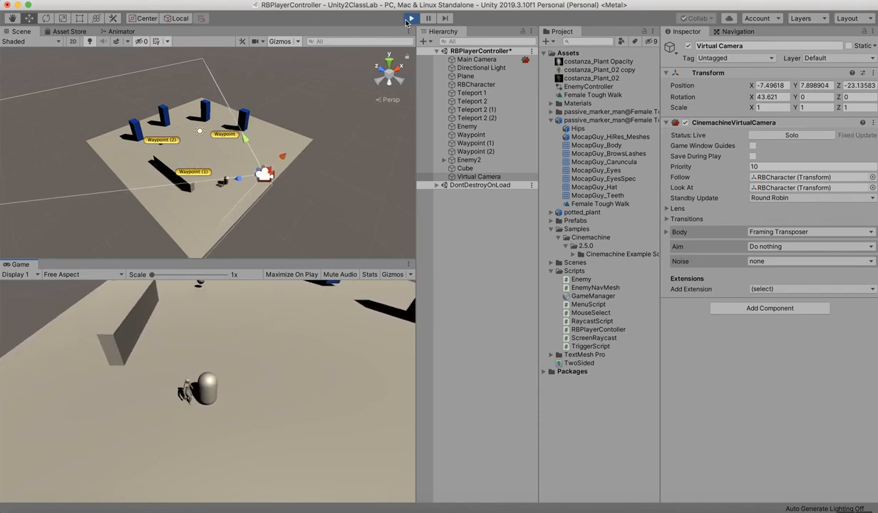
key(w)
key(a)
key(s)
key(a)
key(w)
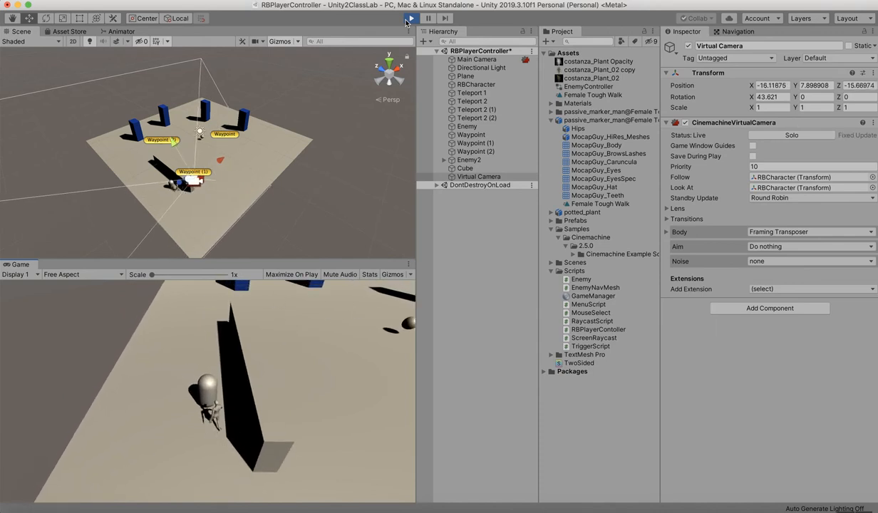
click(408, 20)
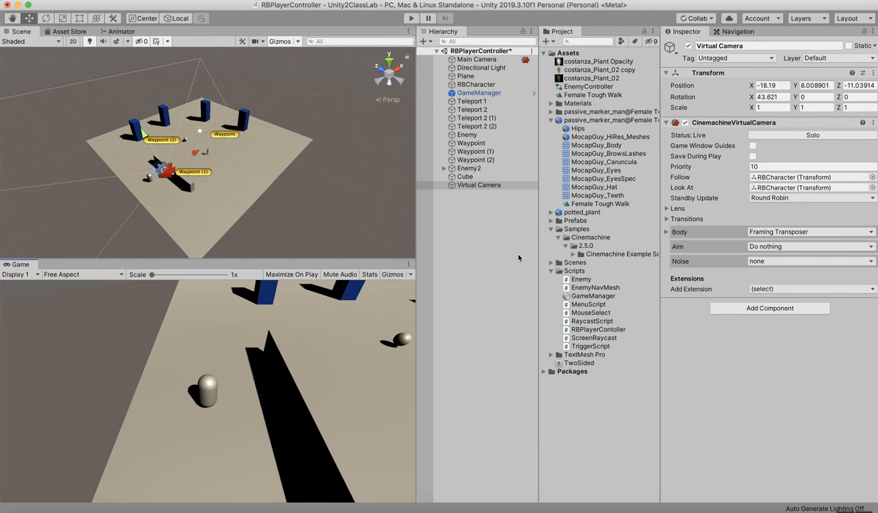
Turn on Game Window Guides for the virtual camera, and try to move the virtual camera and Main Camera in the scene.
click(753, 147)
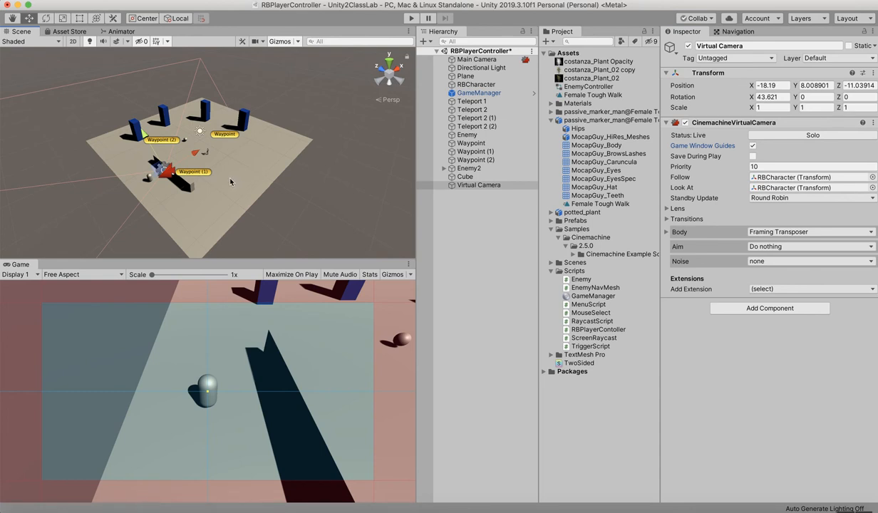
alt+drag(222, 182, 240, 173)
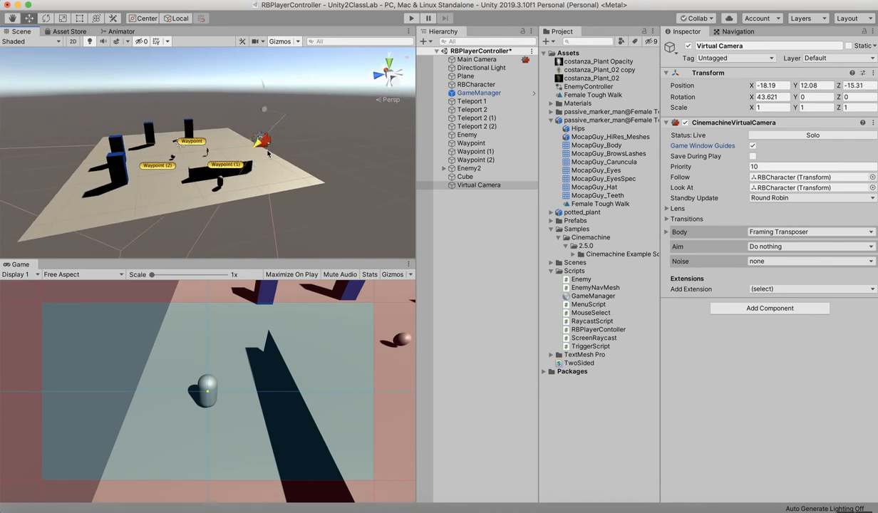
click(476, 59)
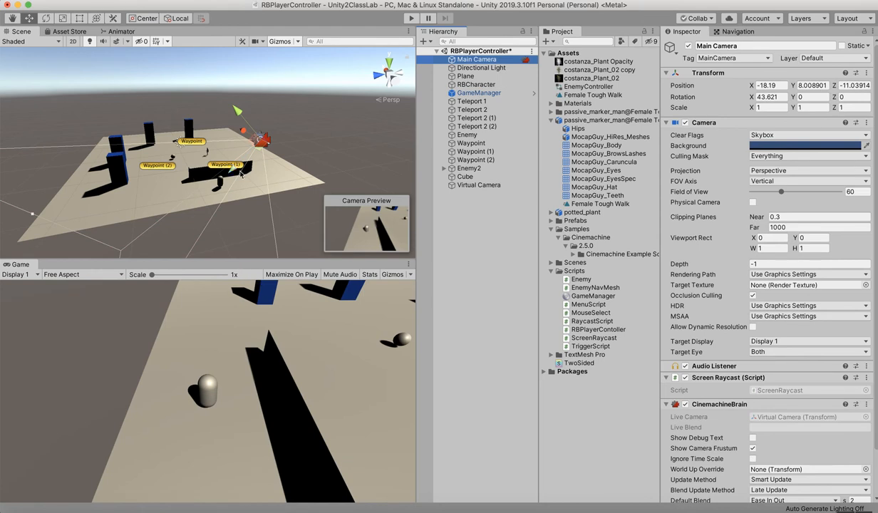
drag(233, 168, 261, 150)
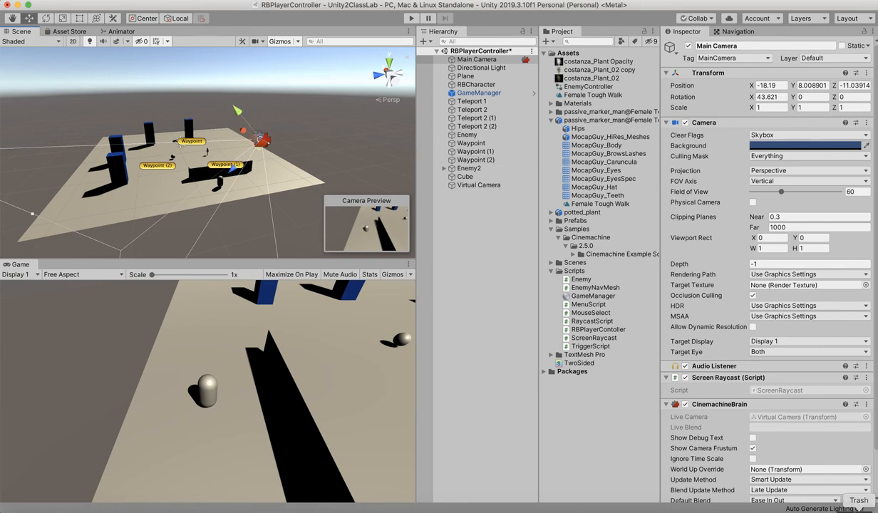
click(479, 185)
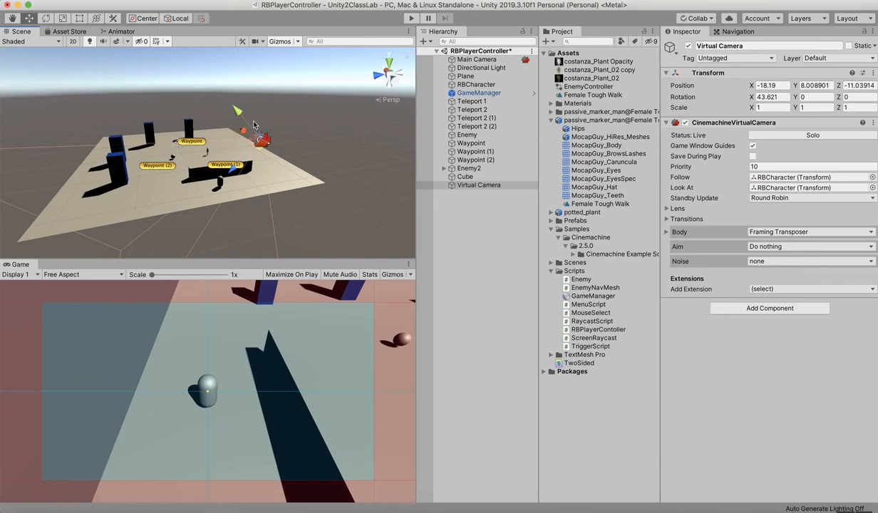
Set the virtual camera's X rotation to 36.63 and its Camera Distance to 21.6, and check the framing in play mode.
drag(752, 99, 707, 100)
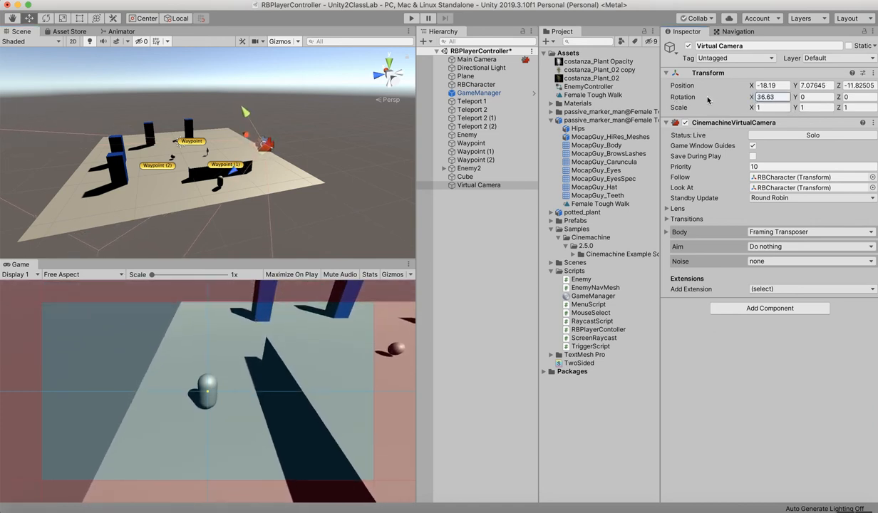
click(673, 233)
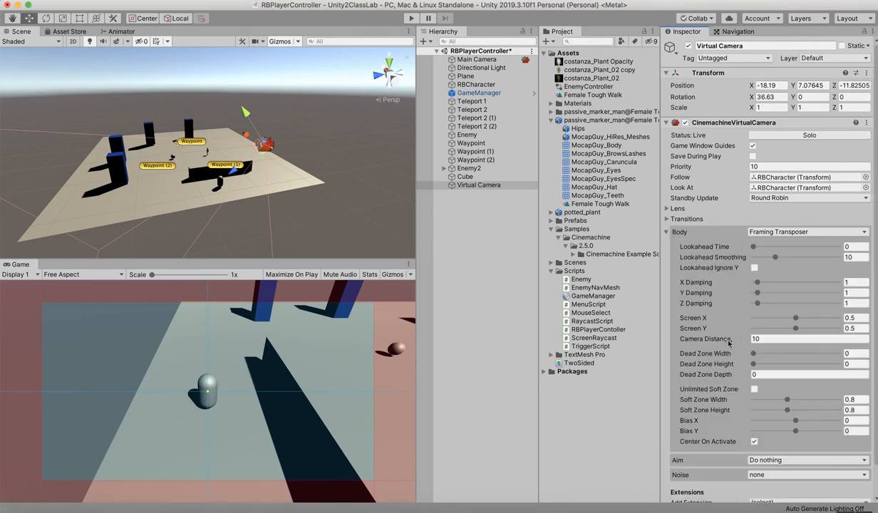
drag(721, 335, 783, 339)
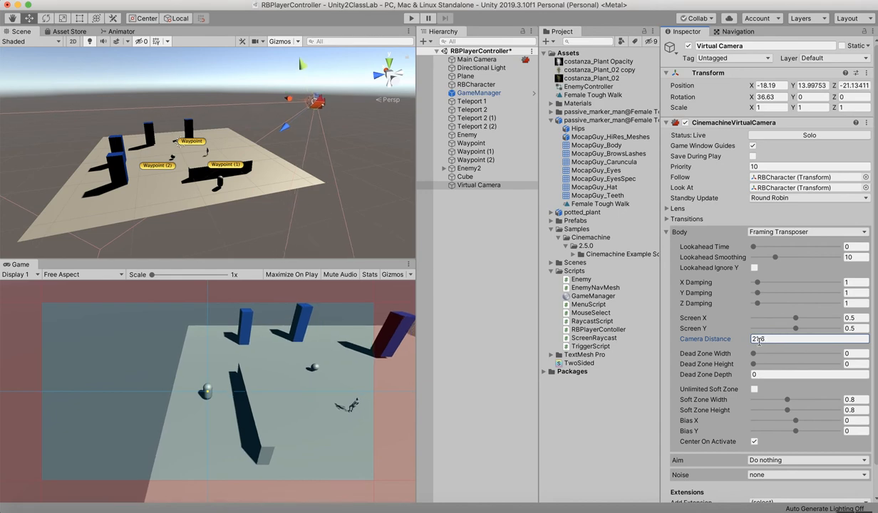
click(411, 19)
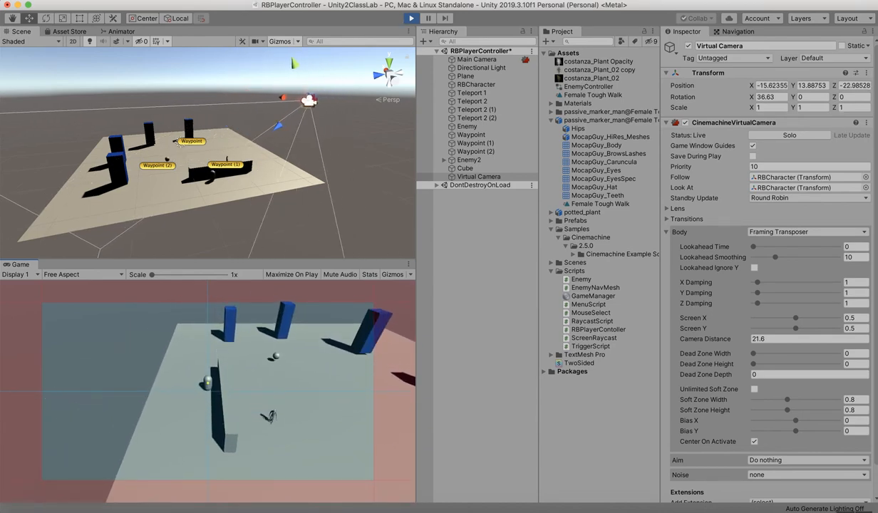
key(super+p)
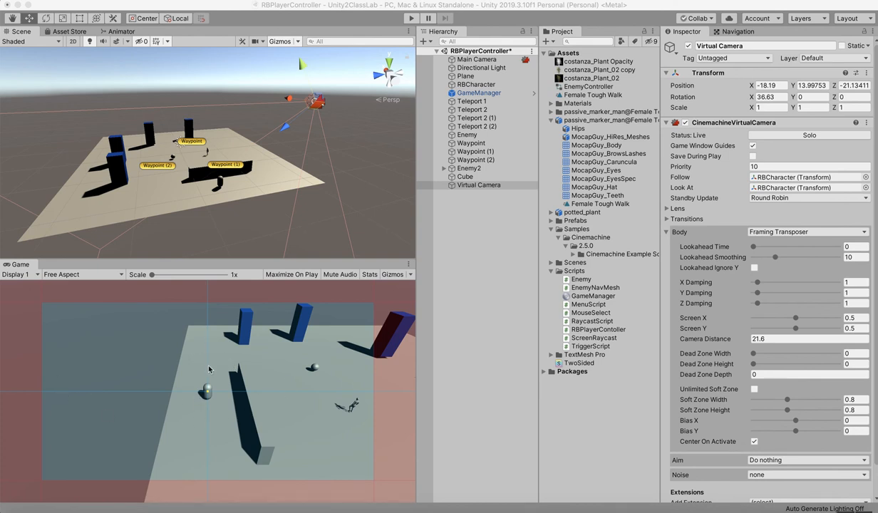
drag(209, 369, 238, 366)
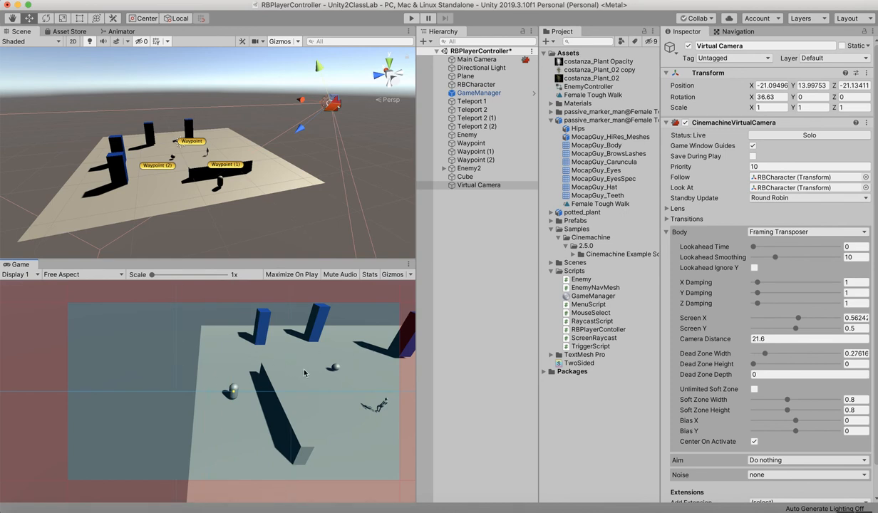
key(super+z)
key(super+z)
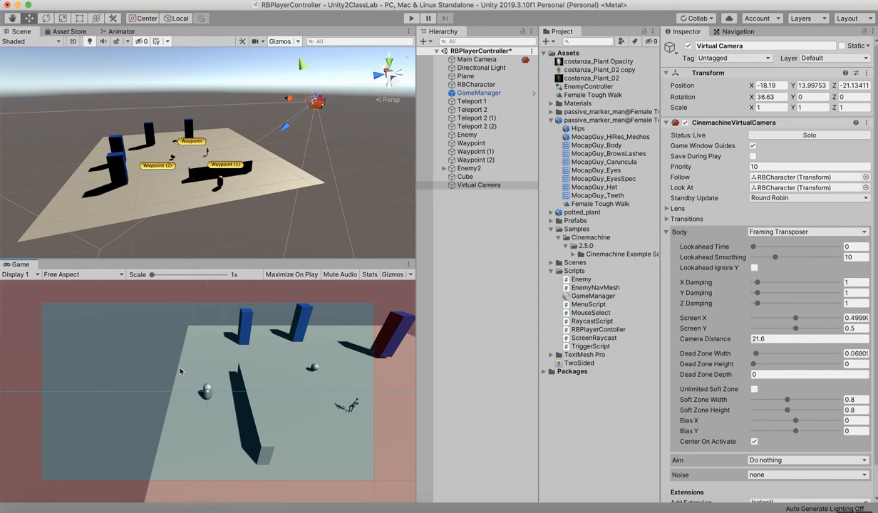
Open up a dead zone around RBCharacter with the game view guides, about 0.113 wide and 0.176 high.
drag(161, 370, 161, 369)
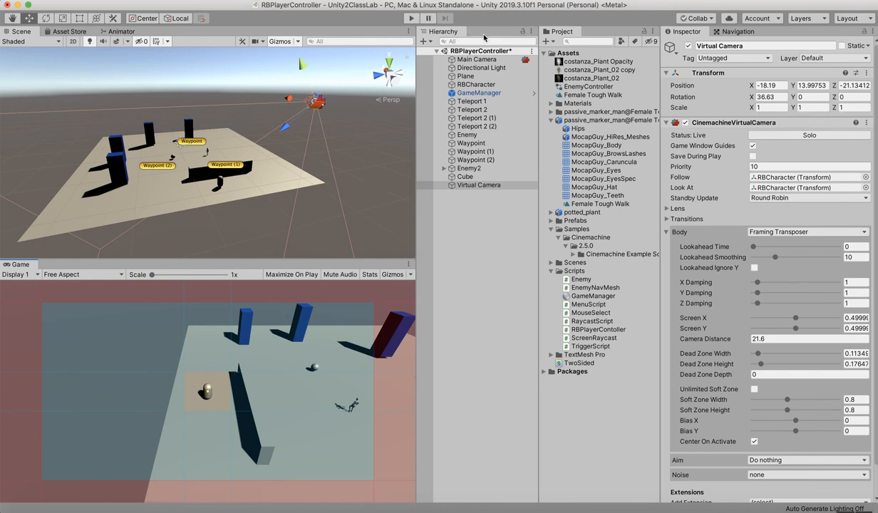
Play-test the scene by moving RBCharacter around the plane in all directions, checking how the camera follows it beyond the dead zone.
click(411, 20)
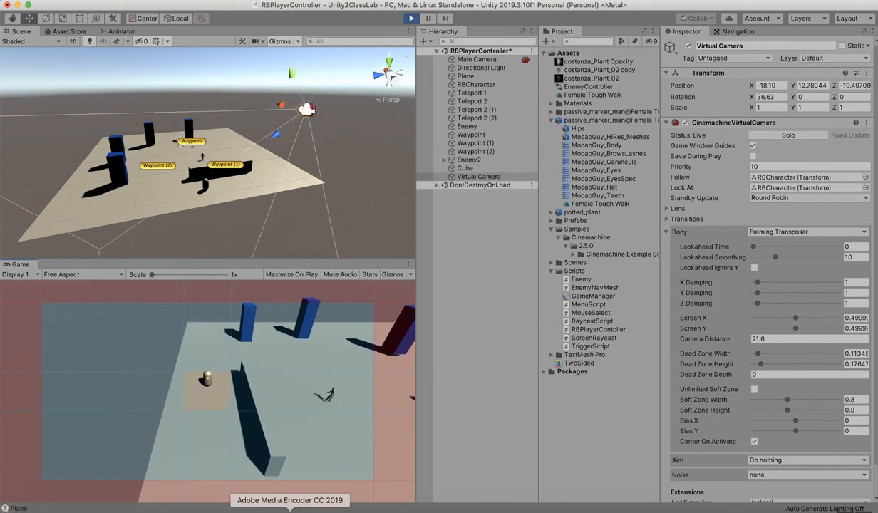
key(s)
key(w)
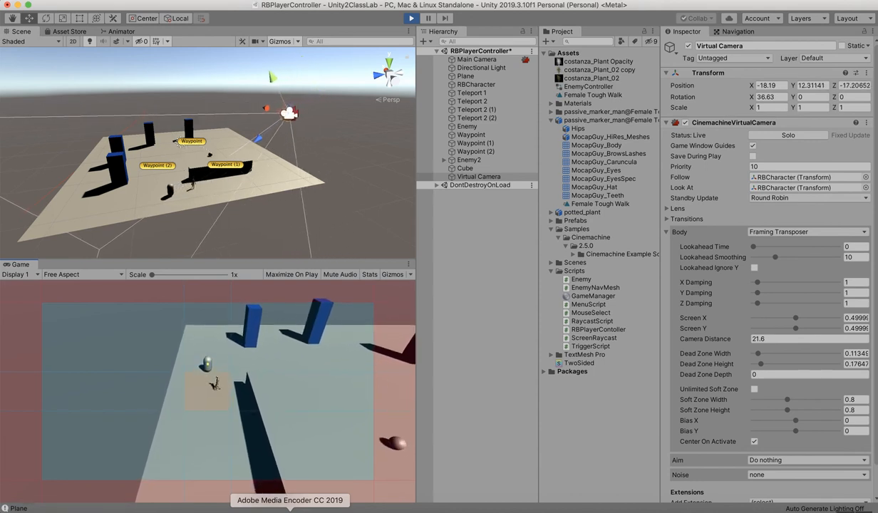
key(d)
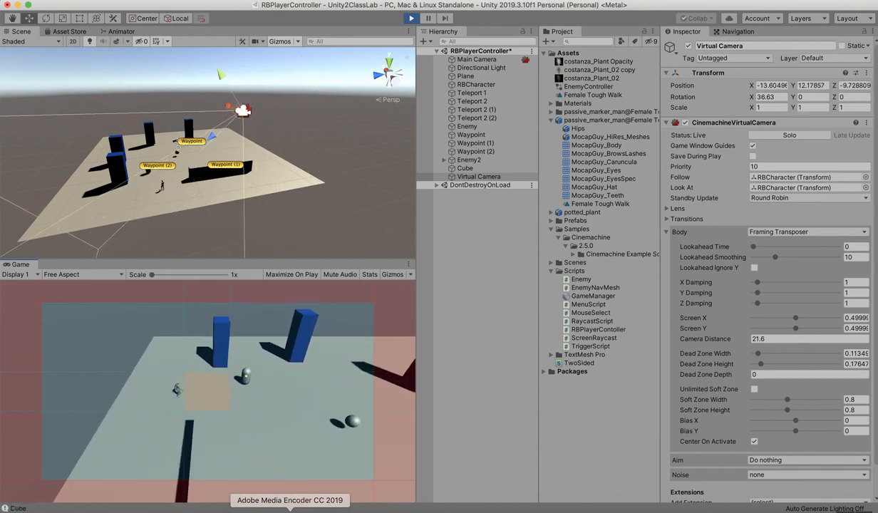
key(d)
key(s)
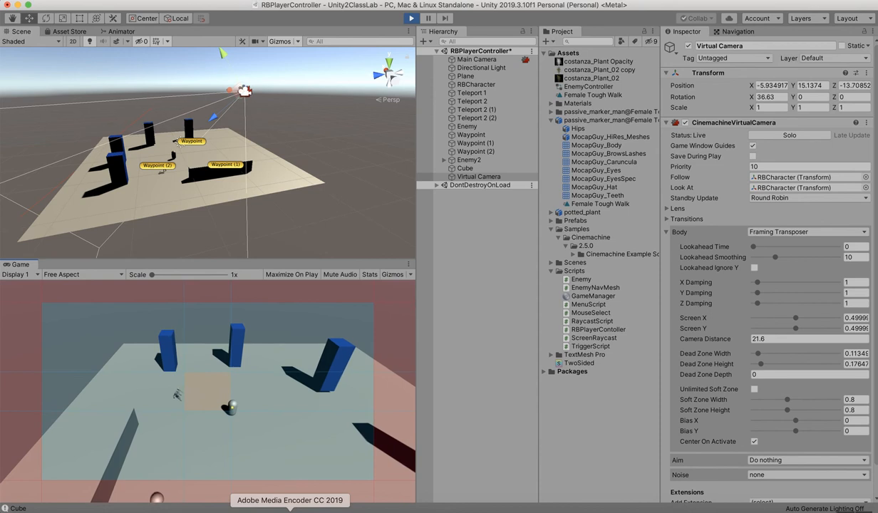
key(d)
key(s)
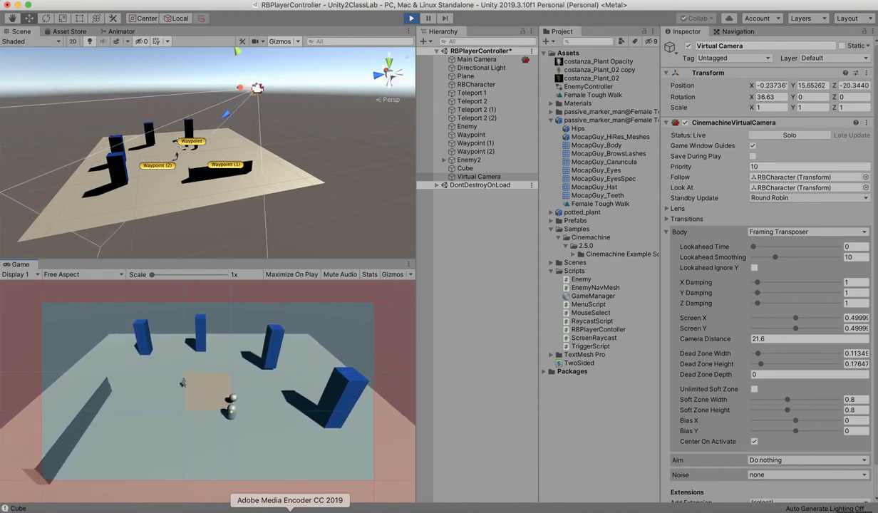
key(a)
key(s)
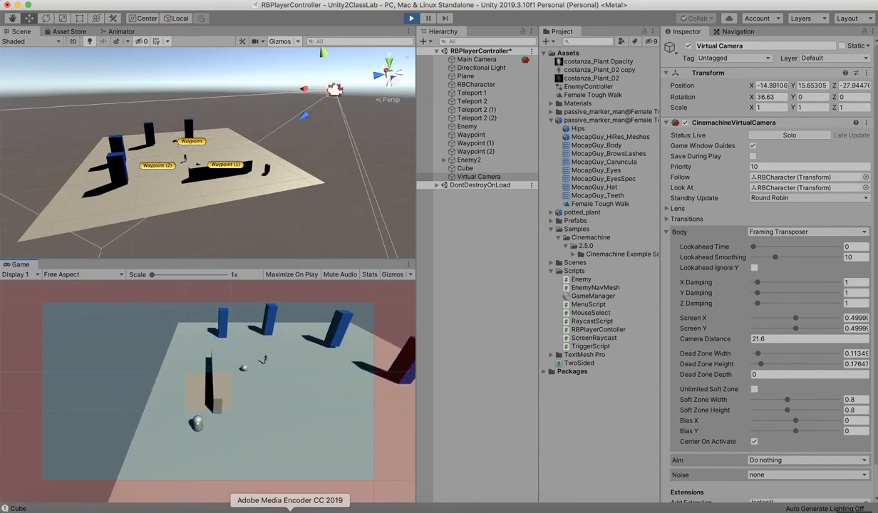
key(s)
key(a)
key(w)
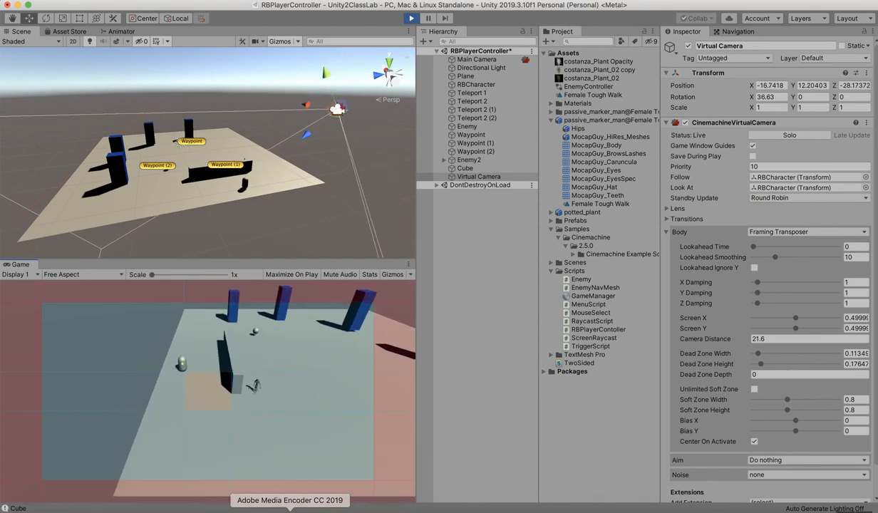
key(w)
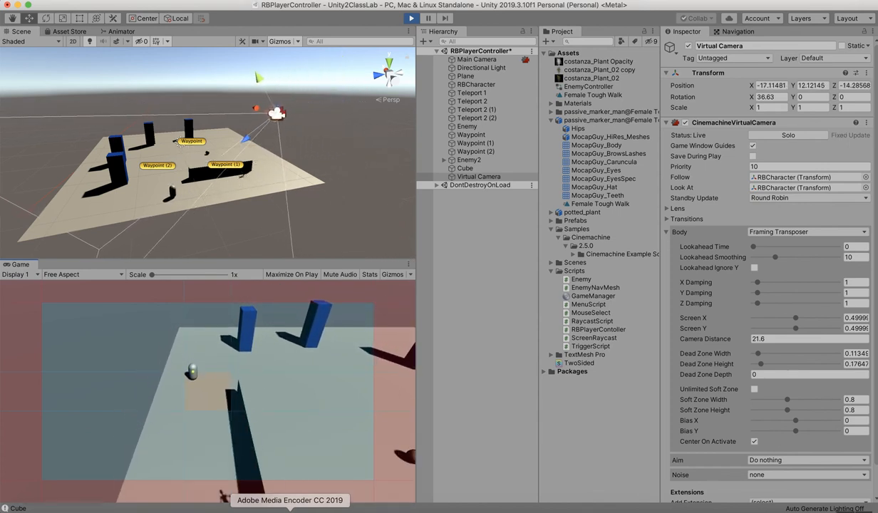
key(d)
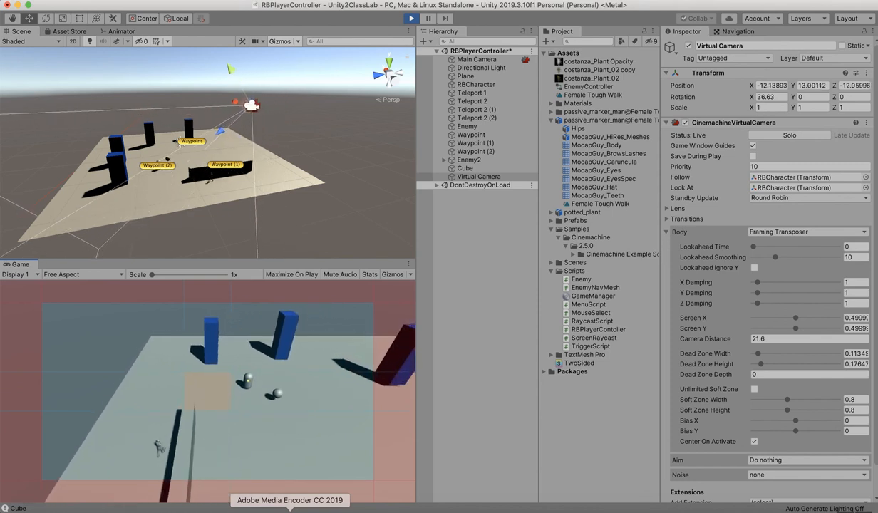
key(d)
key(s)
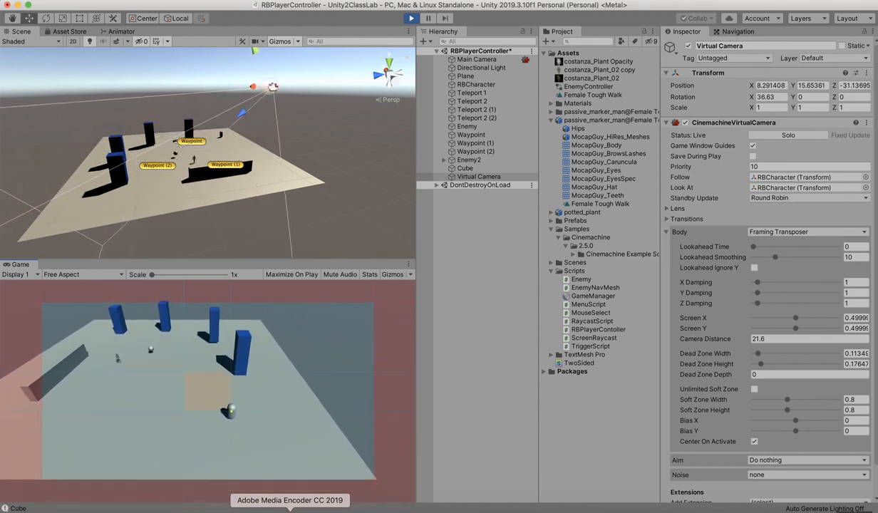
click(411, 19)
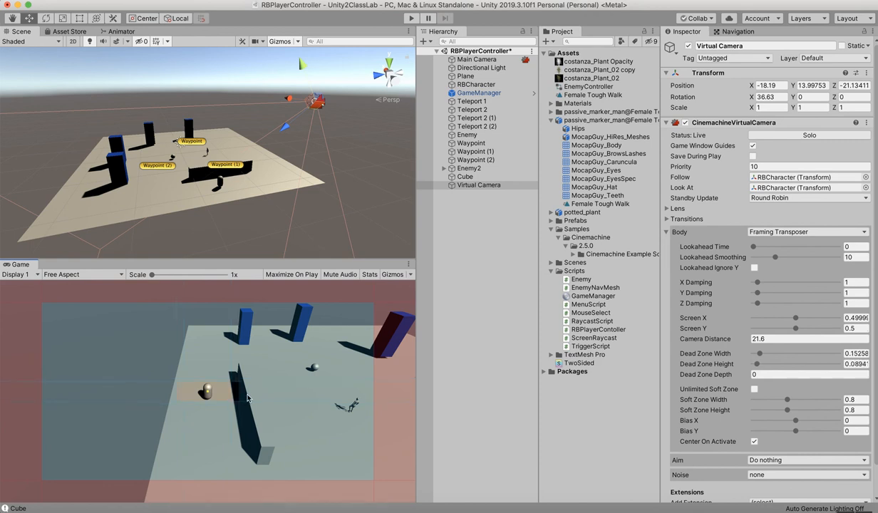
Play-test the camera with the wider, lower dead zone, turn off Game Window Guides for the virtual camera, and end play mode.
click(411, 19)
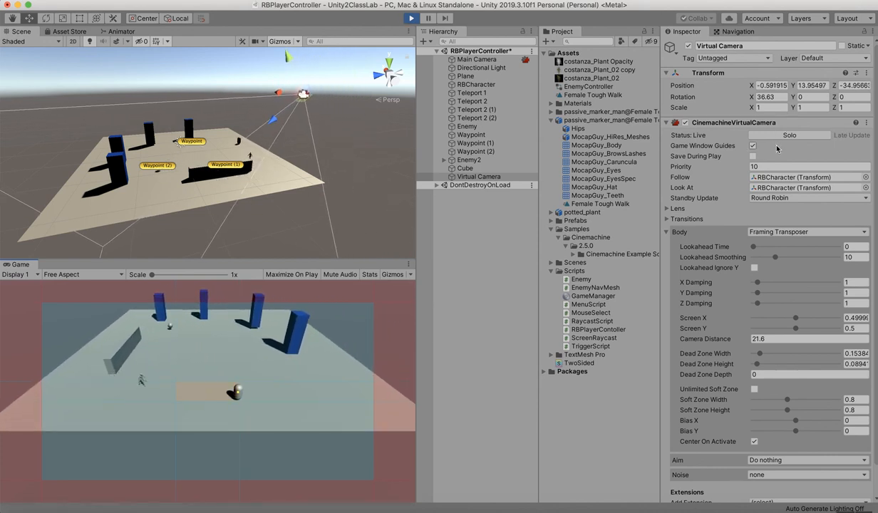
click(753, 146)
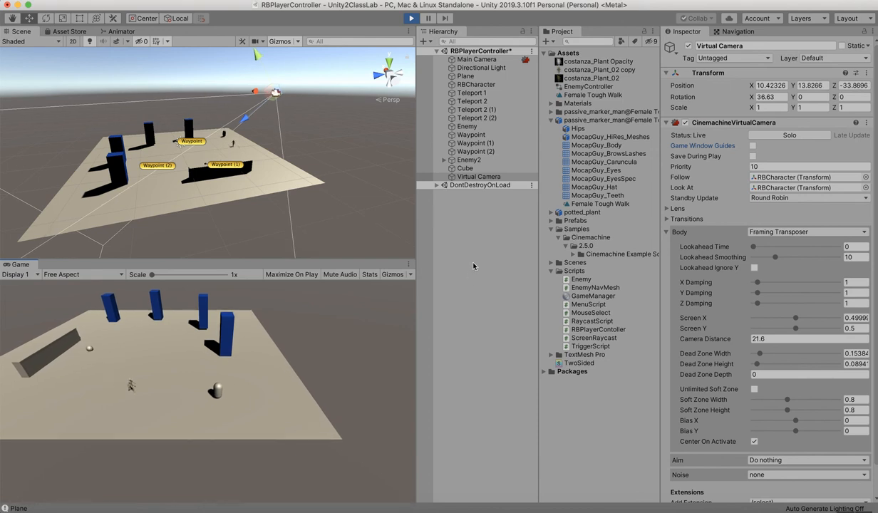
click(412, 18)
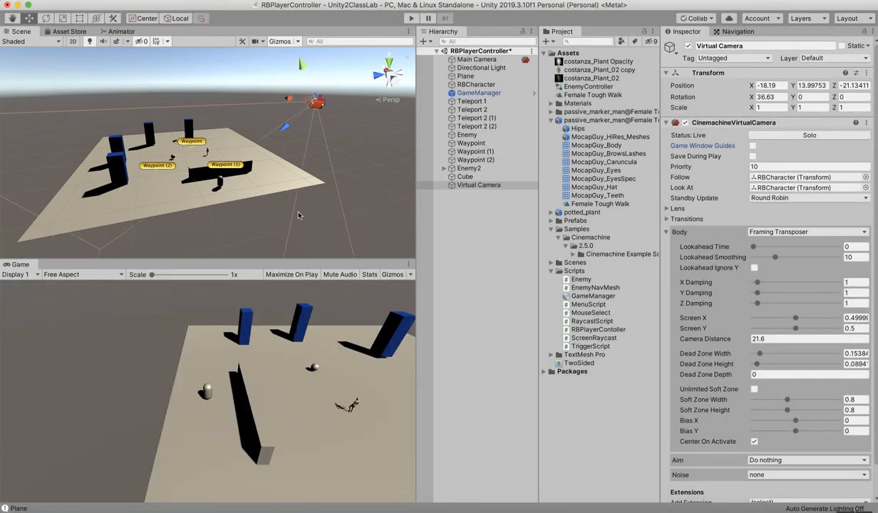